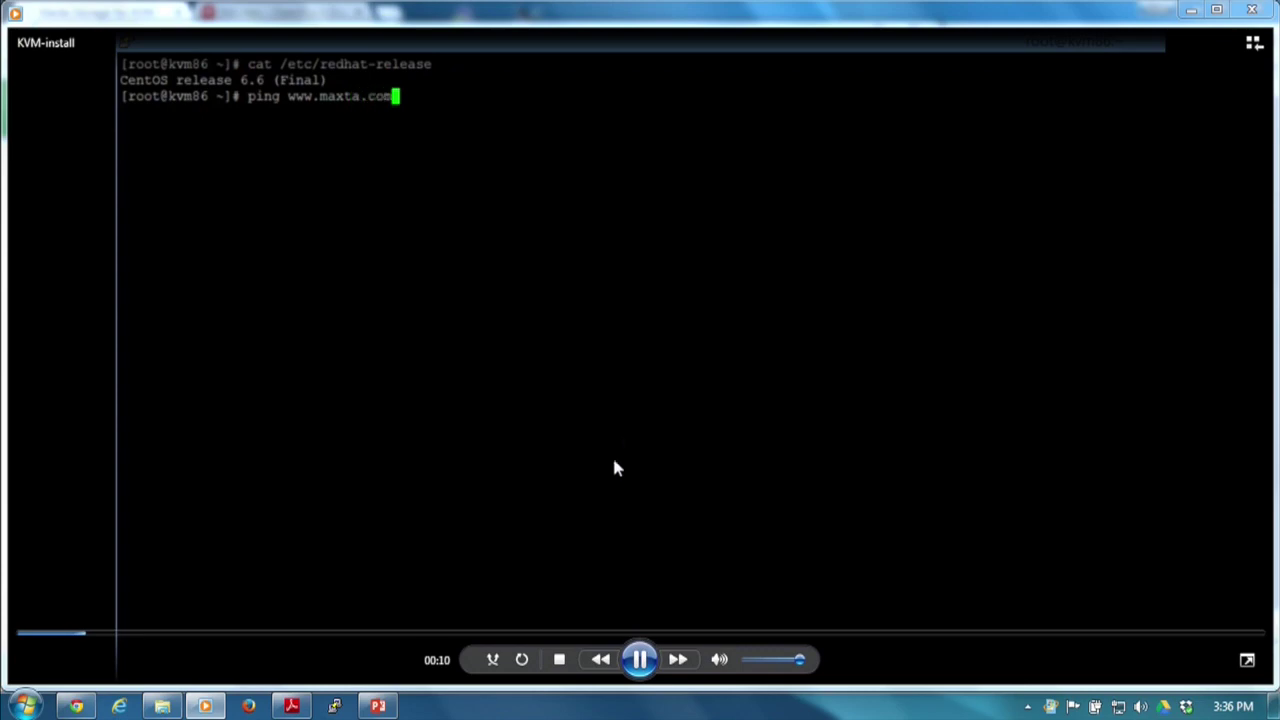
Pause the KVM-install recording, then stop the running ping with Ctrl+C.
{"action": "left_click", "coordinate": [641, 659]}
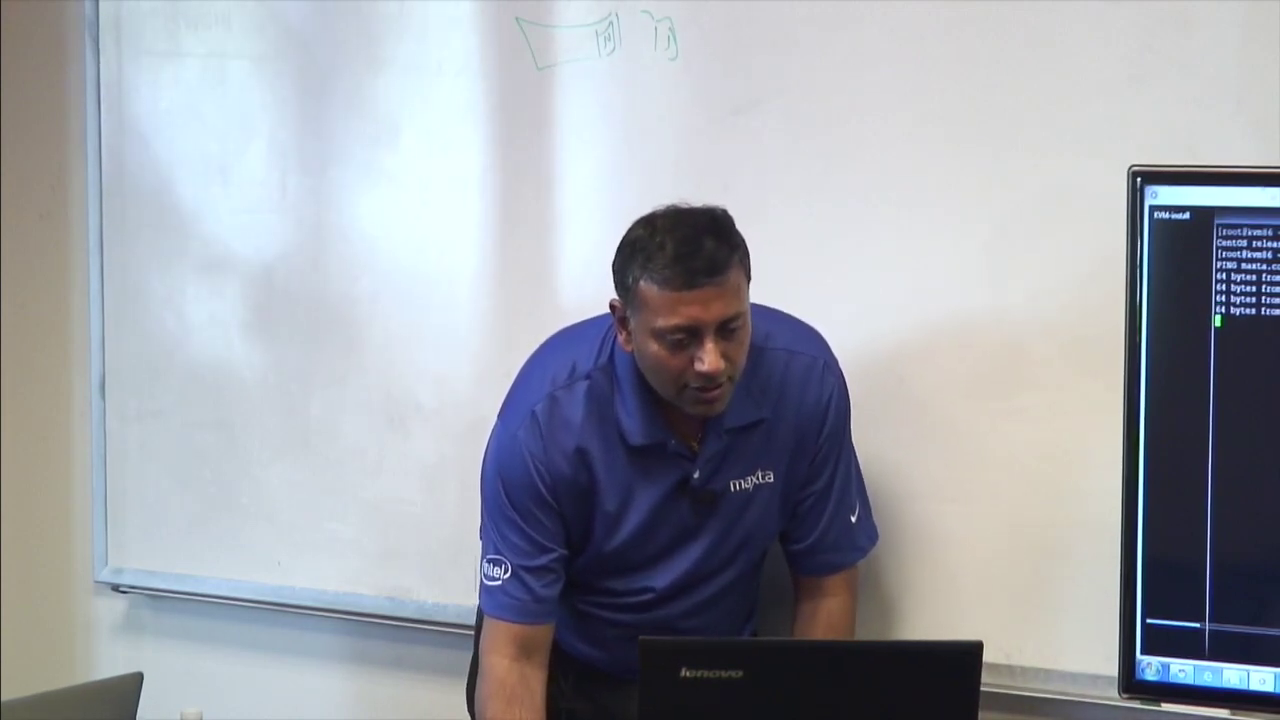
{"action": "key", "text": "ctrl+c"}
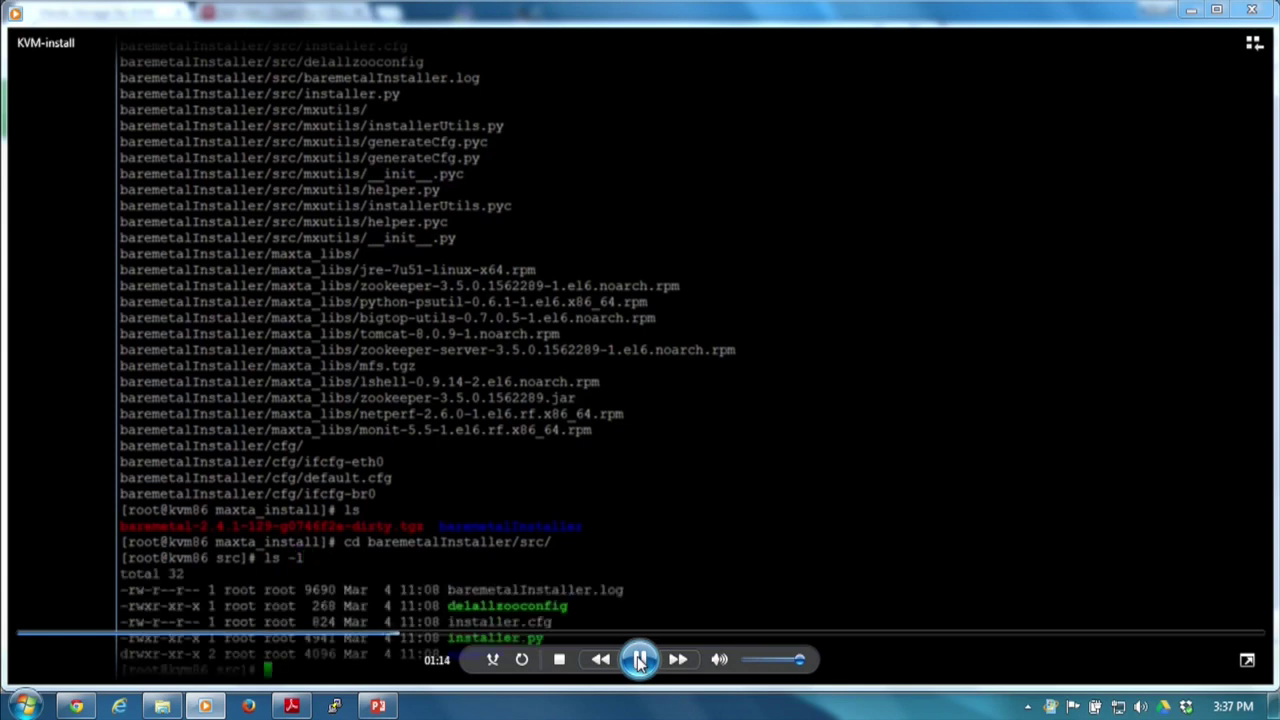
Hold the installation recording on the installer configuration at 01:23, then resume playback.
{"action": "left_click", "coordinate": [640, 660]}
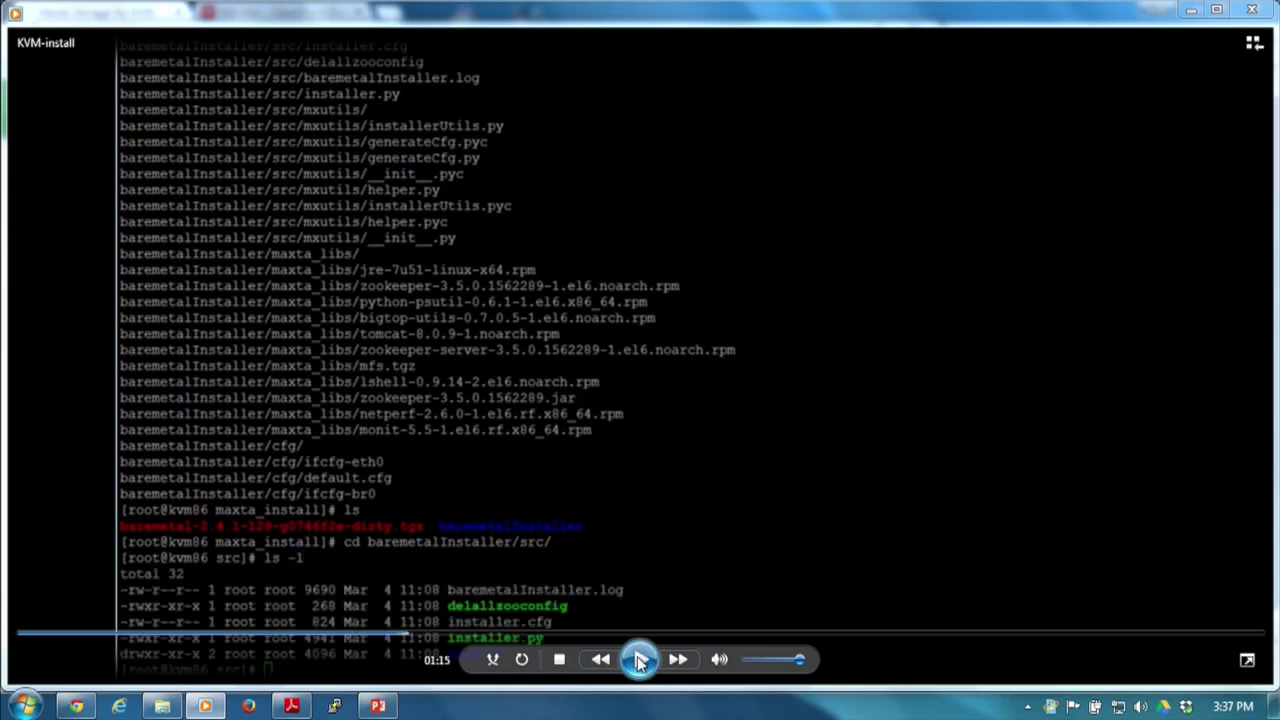
{"action": "left_click", "coordinate": [640, 660]}
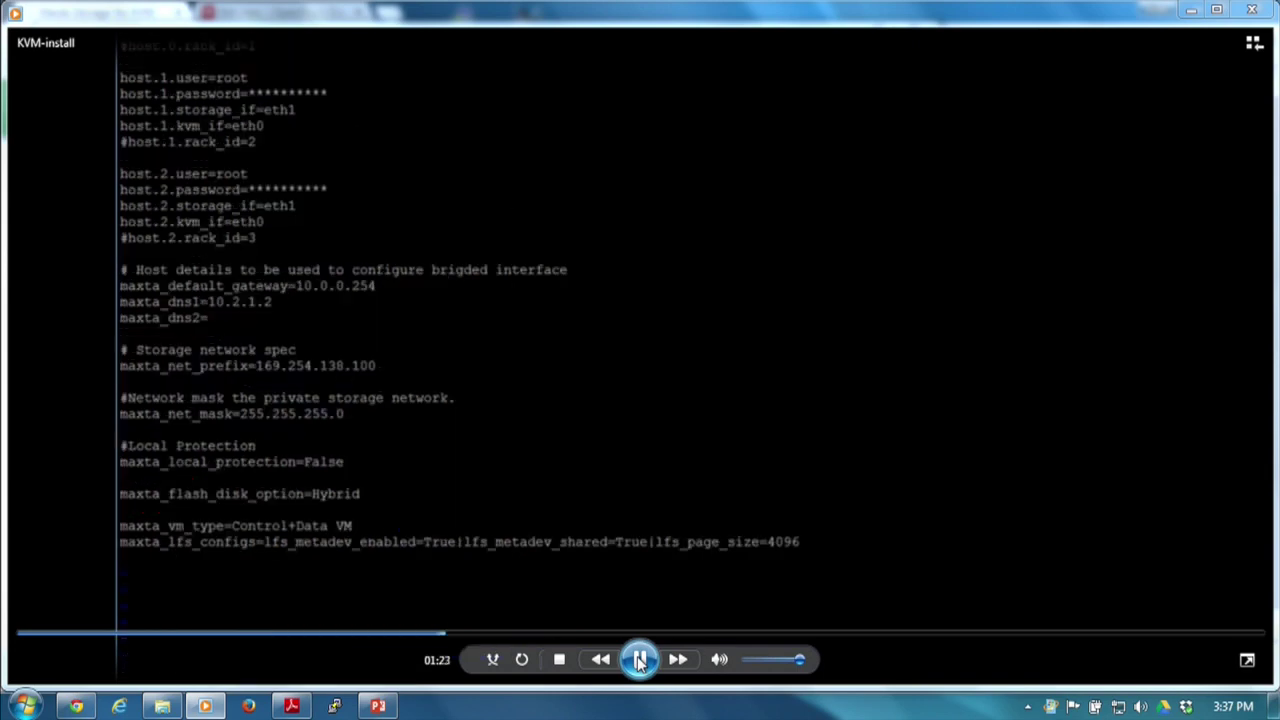
{"action": "left_click", "coordinate": [640, 660]}
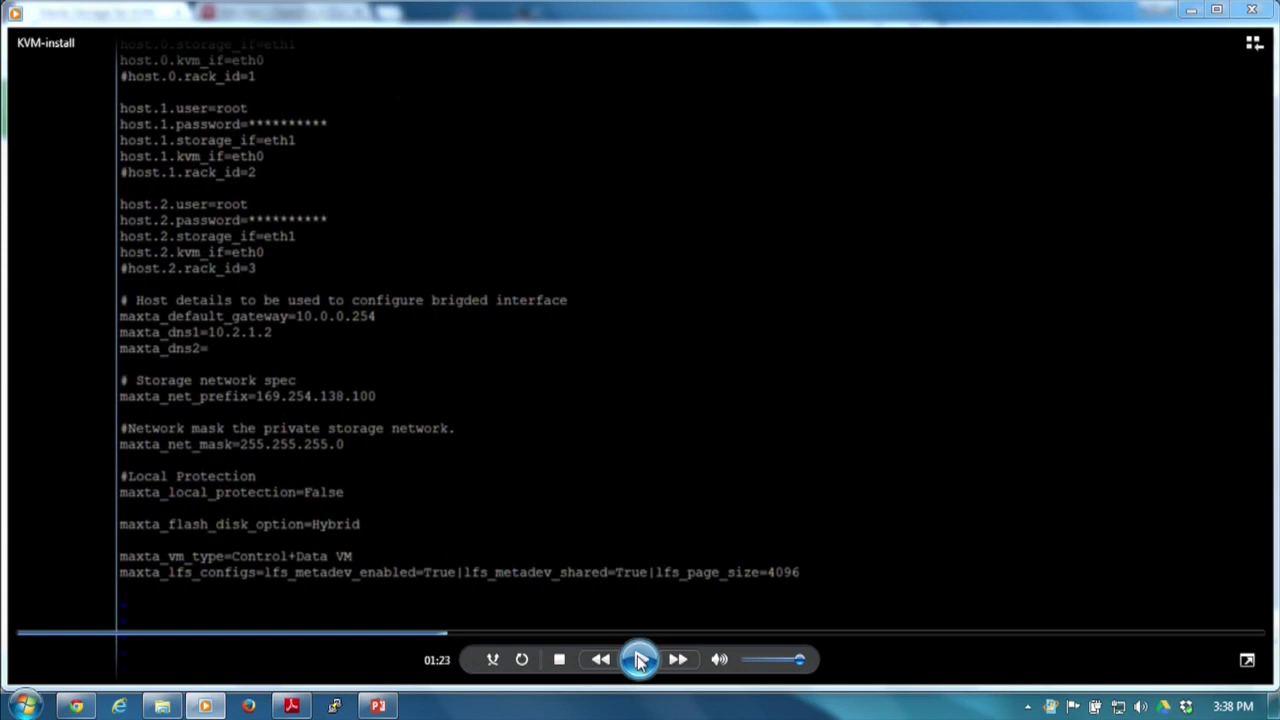
{"action": "left_click", "coordinate": [640, 660]}
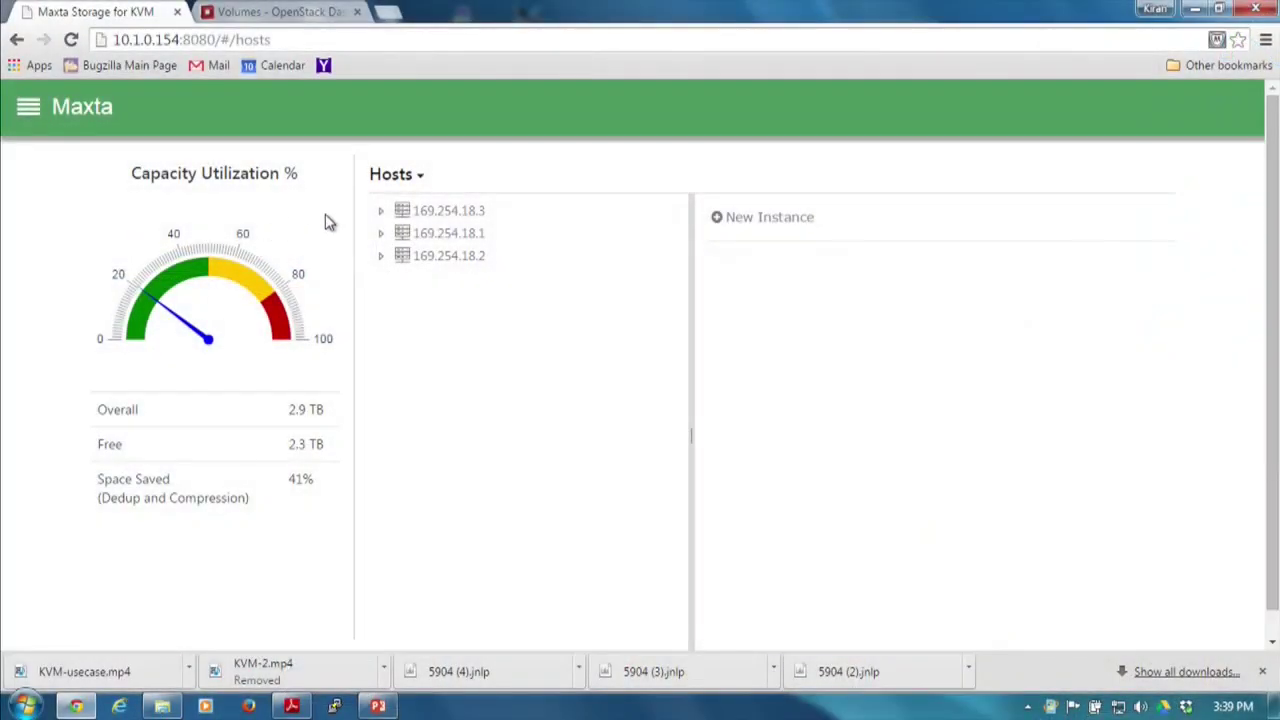
Expand host 169.254.18.3 in the Hosts tree to list its VMs.
{"action": "left_click", "coordinate": [381, 213]}
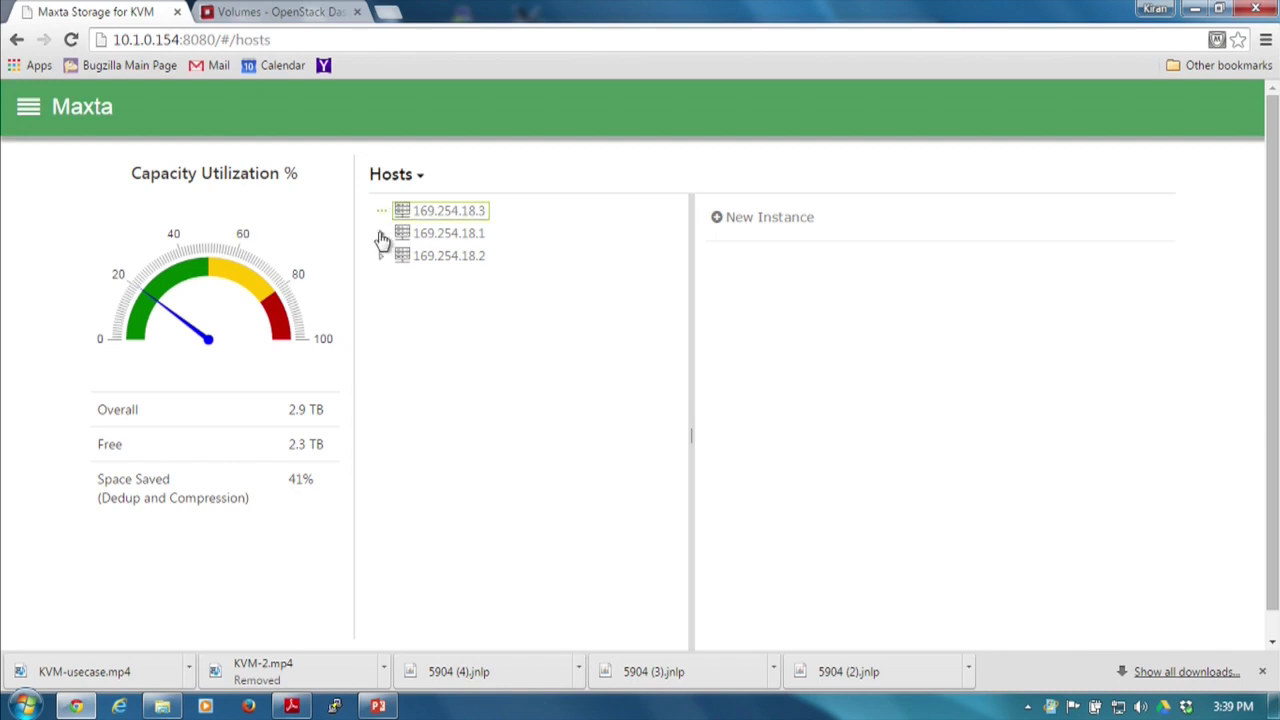
Expand hosts 169.254.18.1 and 169.254.18.2, then bring up a new Instance dialog for host 169.254.18.3.
{"action": "left_click", "coordinate": [380, 348]}
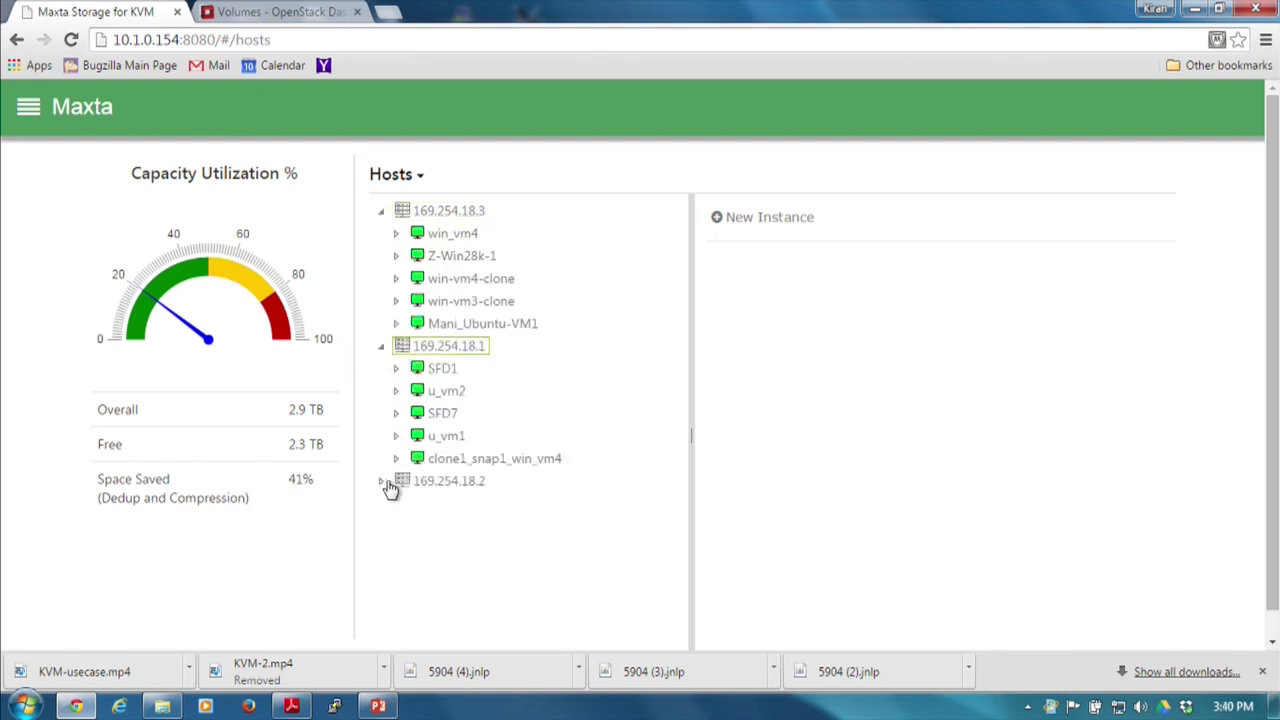
{"action": "left_click", "coordinate": [382, 482]}
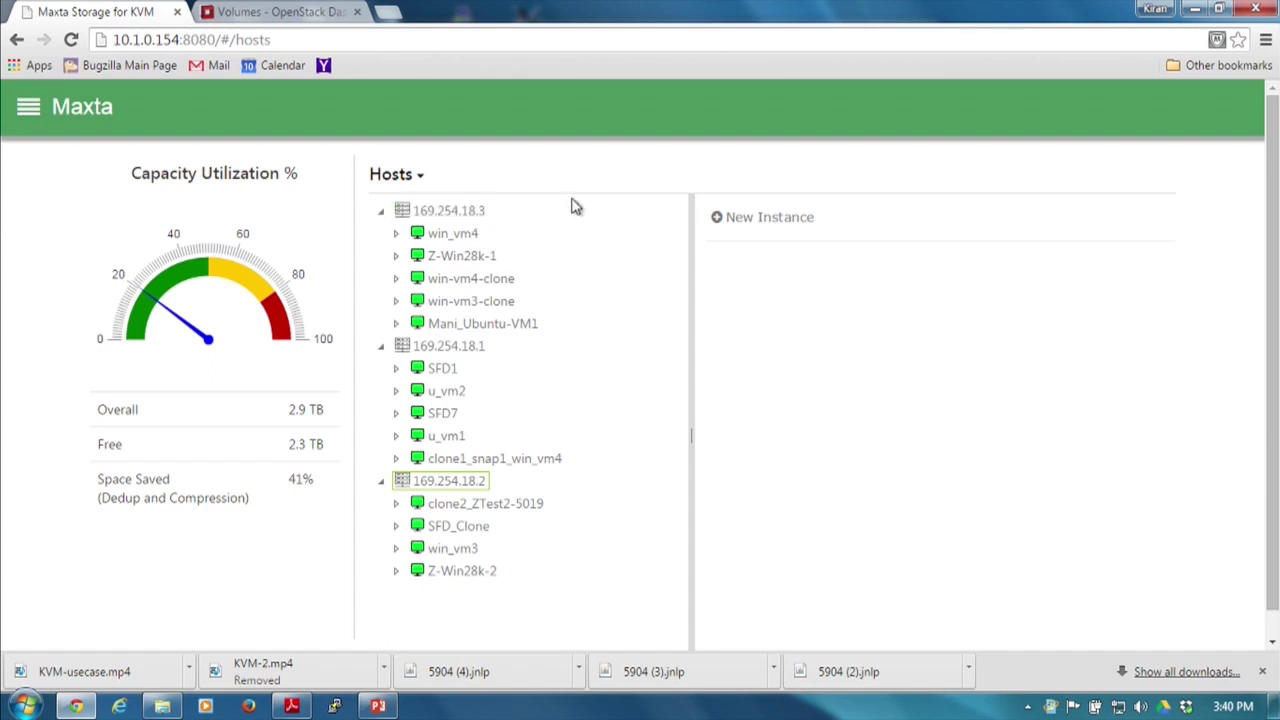
{"action": "left_click", "coordinate": [484, 212]}
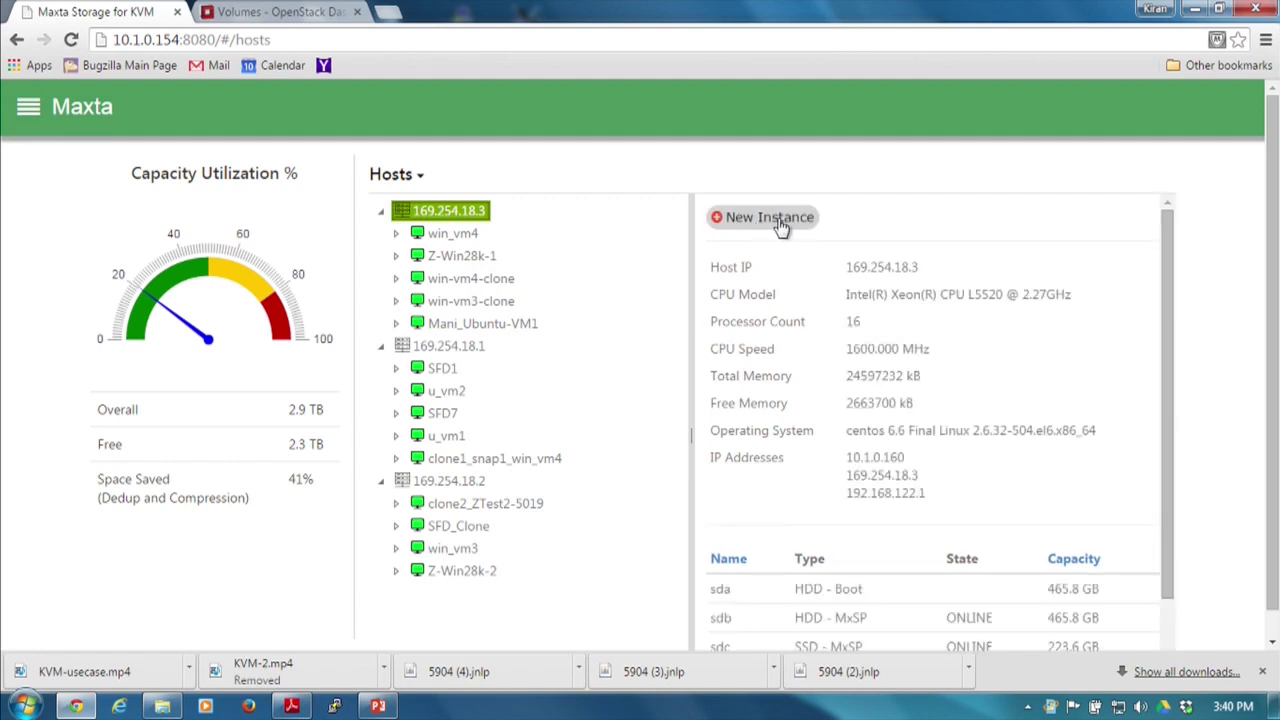
{"action": "left_click", "coordinate": [770, 218]}
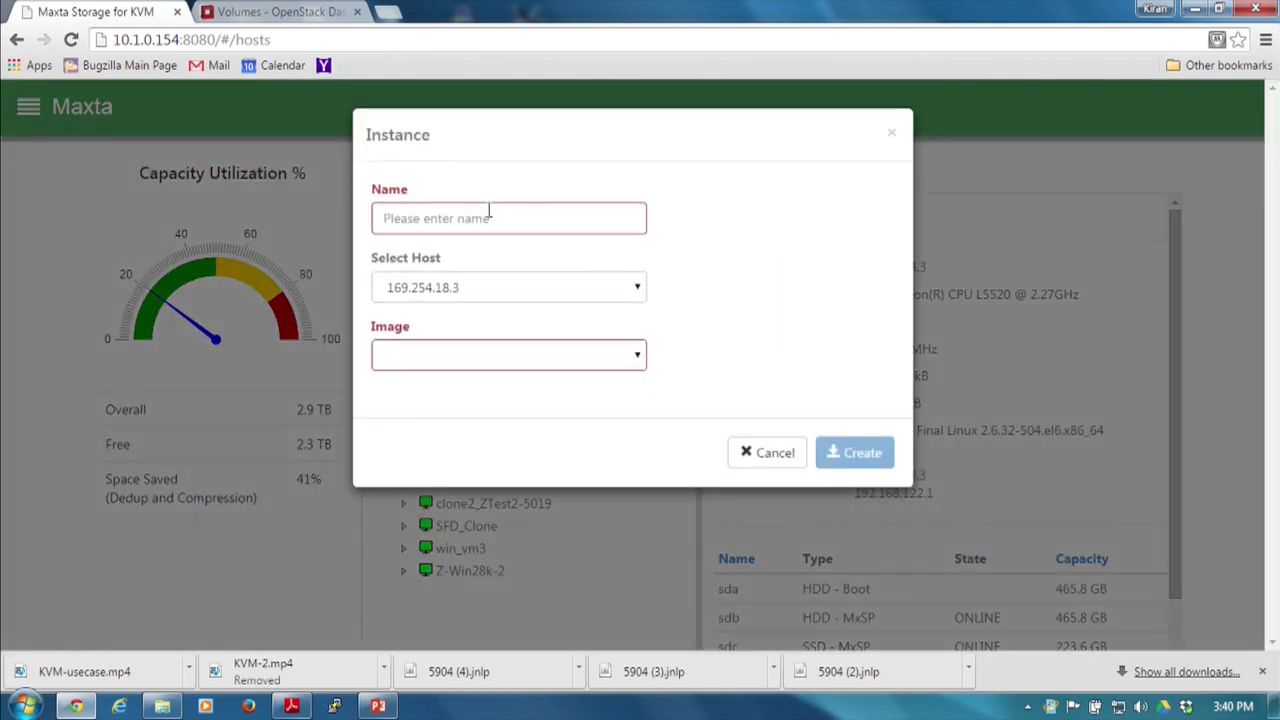
{"action": "left_click", "coordinate": [533, 364]}
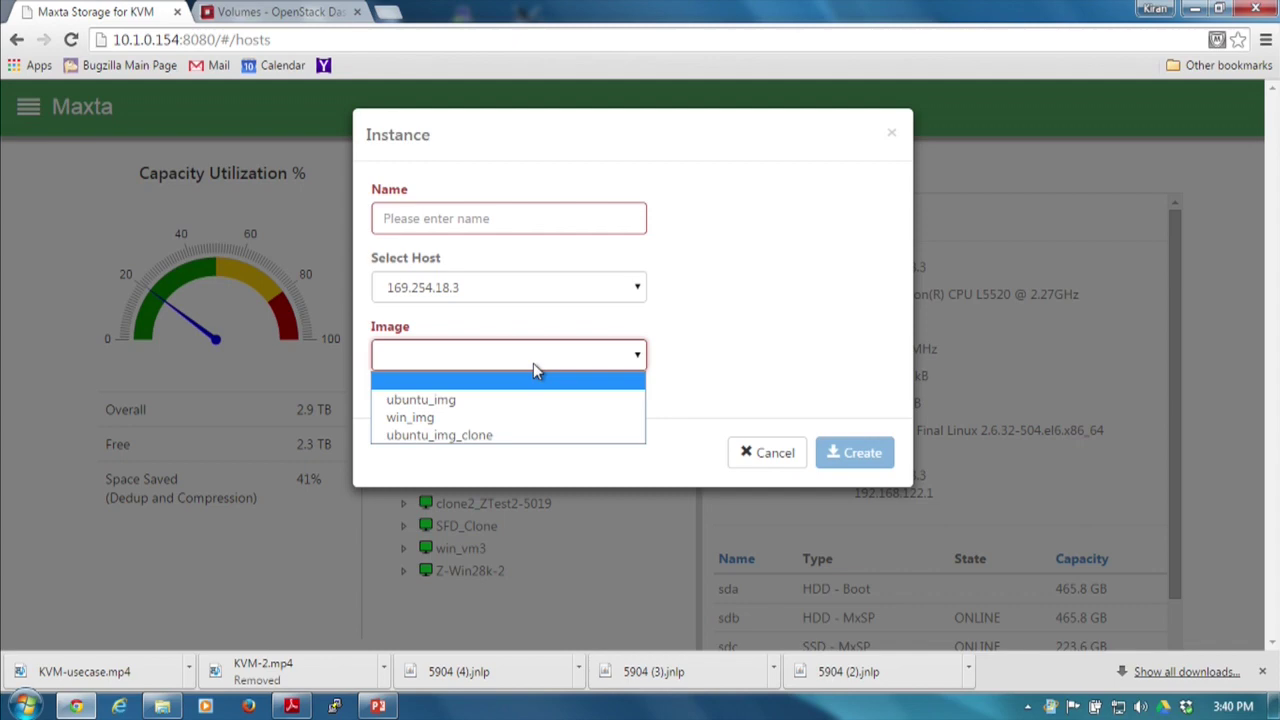
{"action": "left_click", "coordinate": [772, 450]}
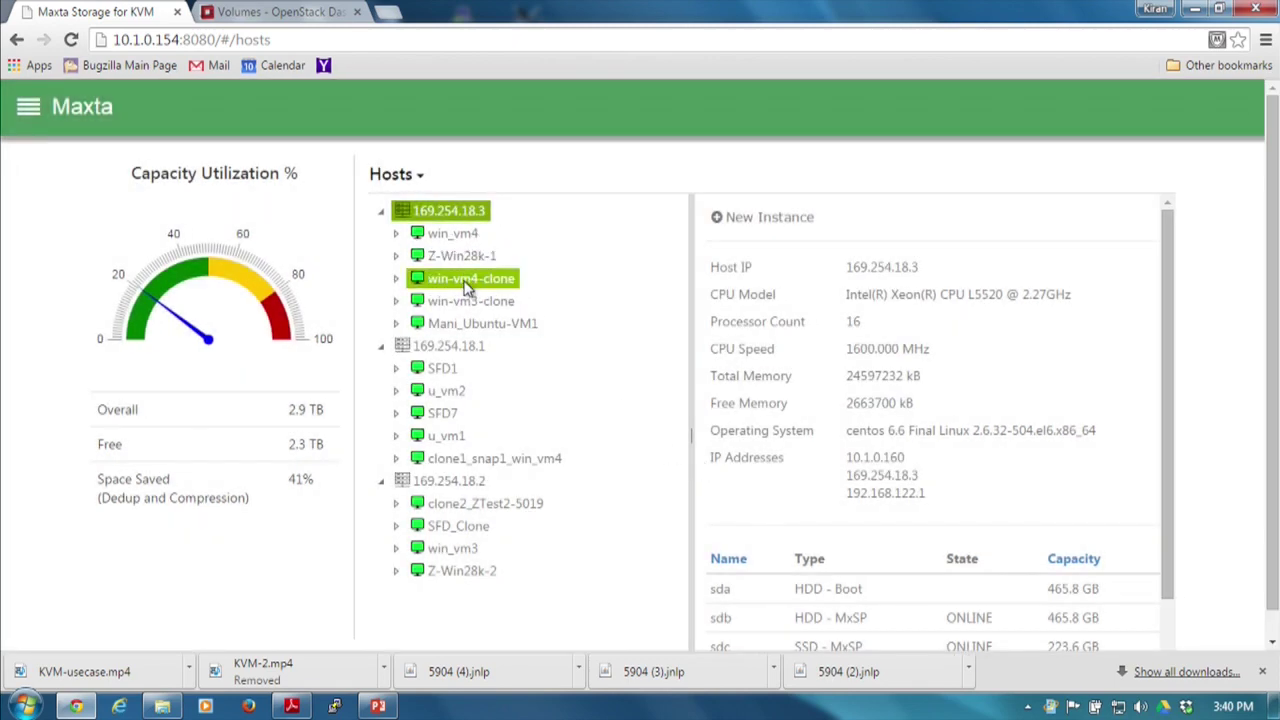
Create snapshot SFD7 of win_vm4 with description 'test', then re-expand host 169.254.18.3.
{"action": "left_click", "coordinate": [460, 235]}
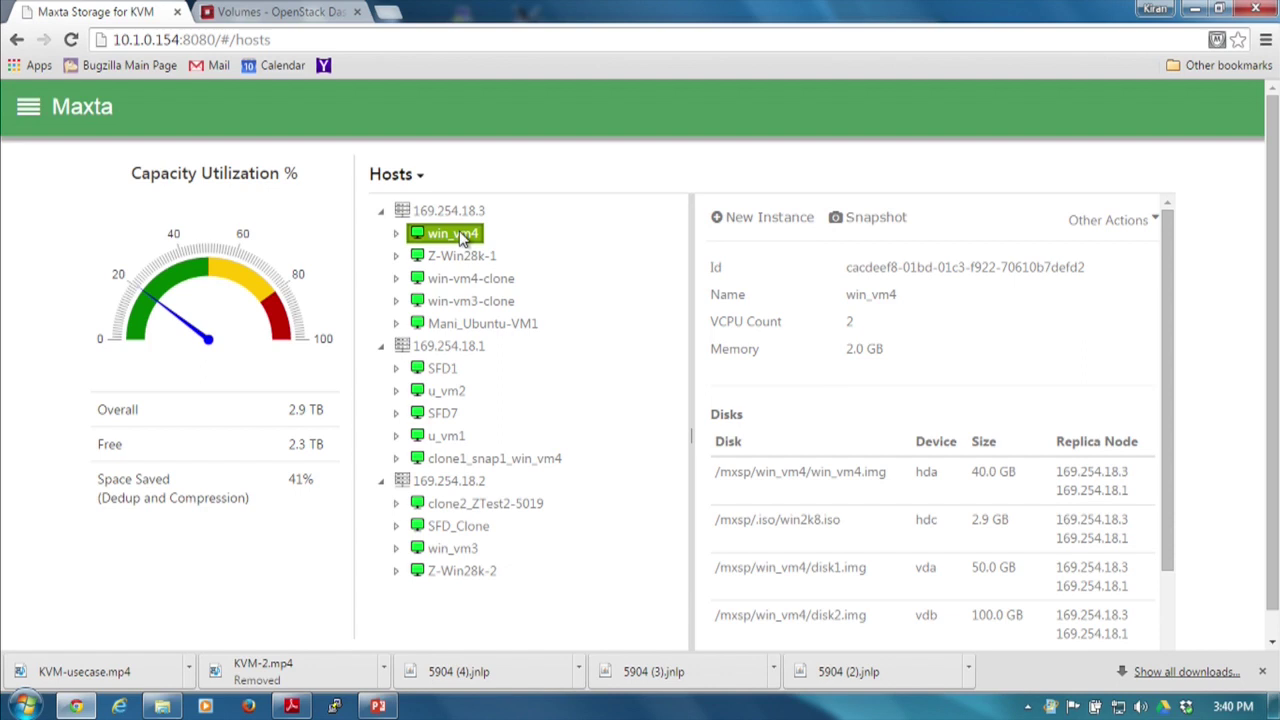
{"action": "left_click", "coordinate": [864, 220]}
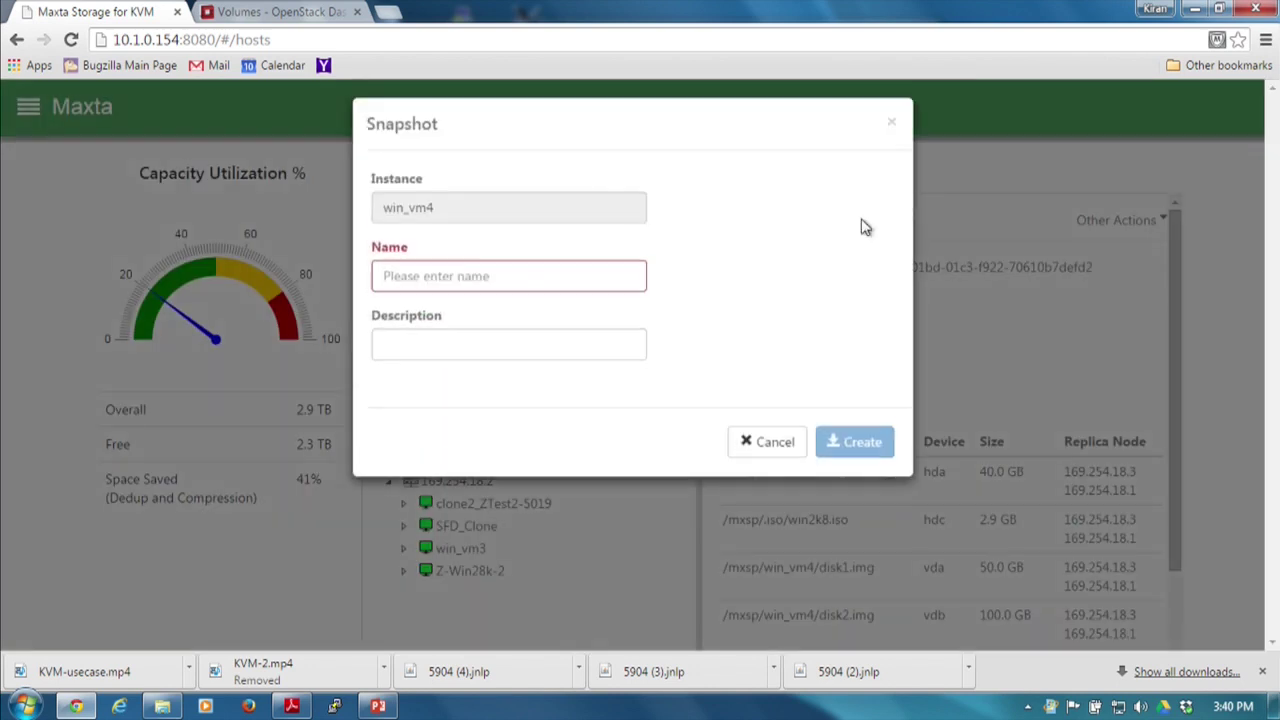
{"action": "left_click", "coordinate": [467, 280]}
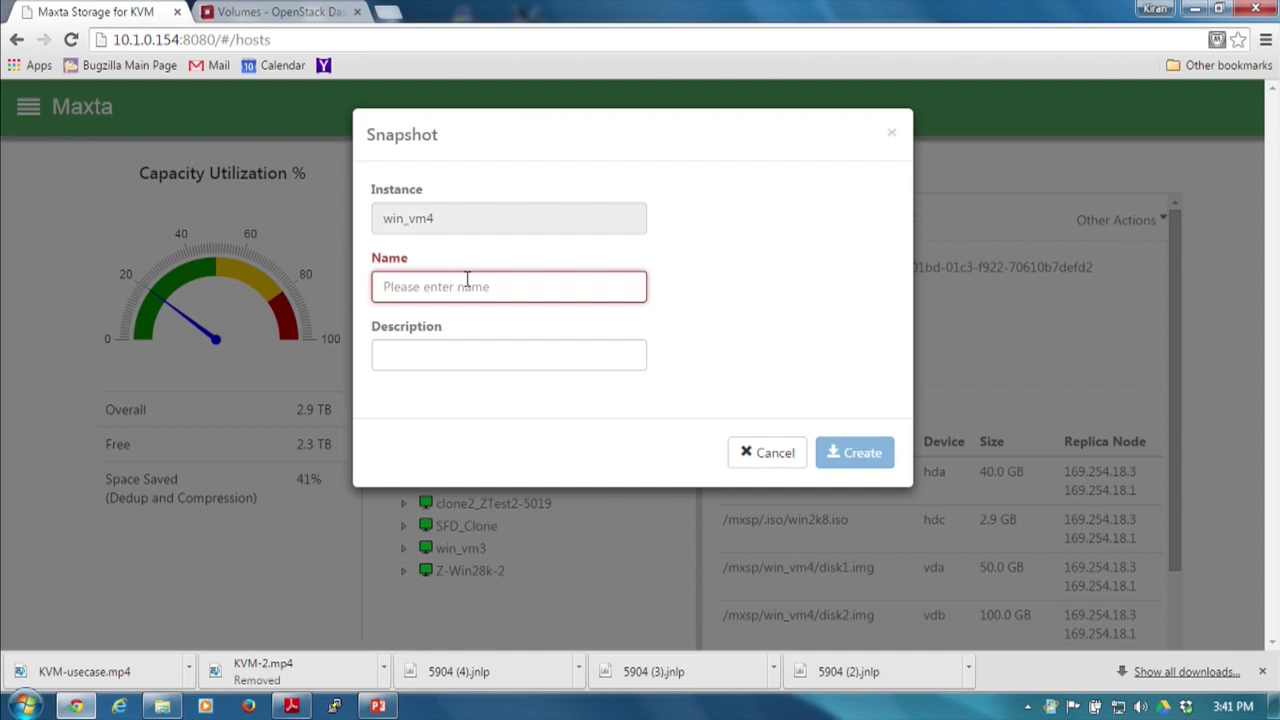
{"action": "type", "text": "SSFD"}
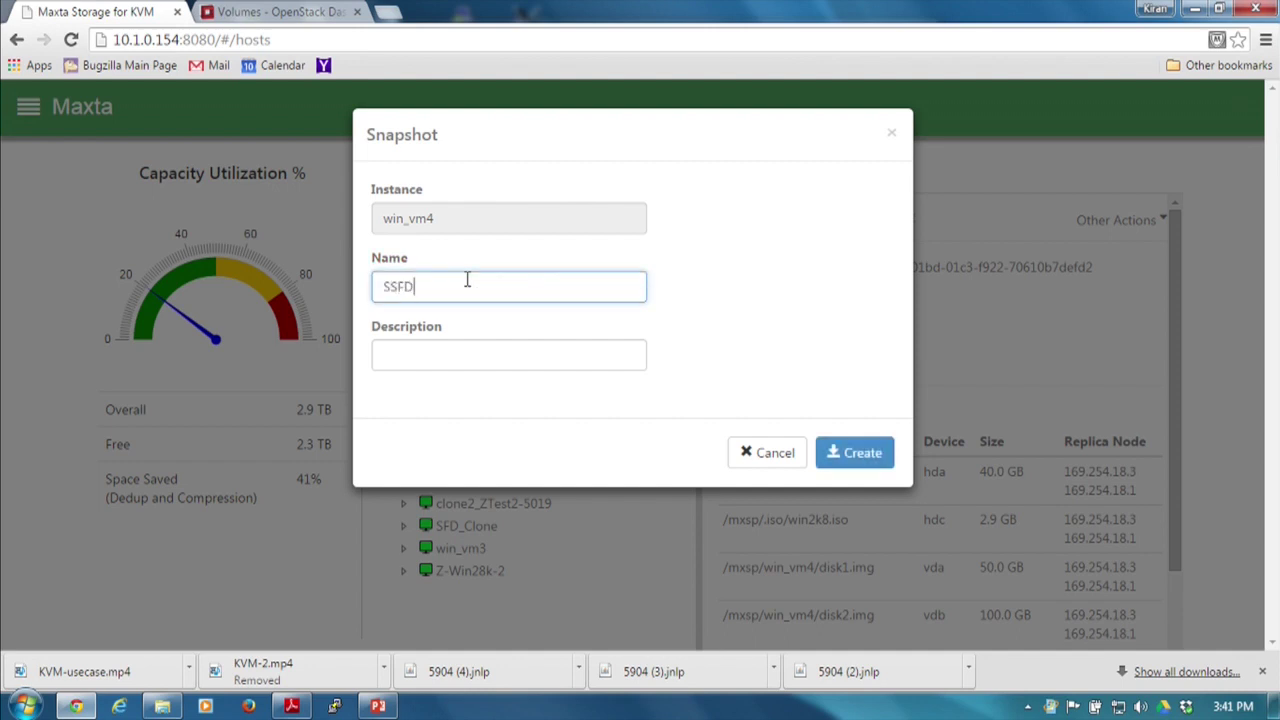
{"action": "key", "text": "BackSpace"}
{"action": "key", "text": "BackSpace"}
{"action": "key", "text": "BackSpace"}
{"action": "type", "text": "FD7"}
{"action": "left_click", "coordinate": [504, 355]}
{"action": "type", "text": "test"}
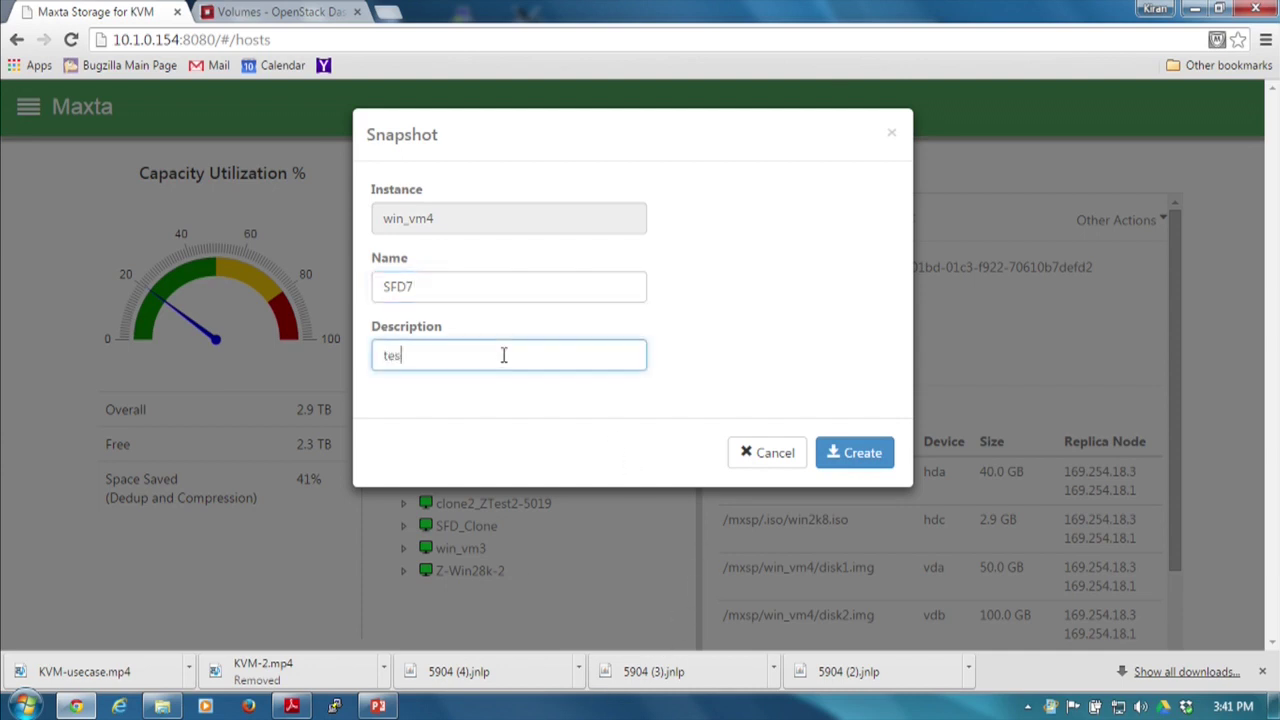
{"action": "left_click", "coordinate": [855, 462]}
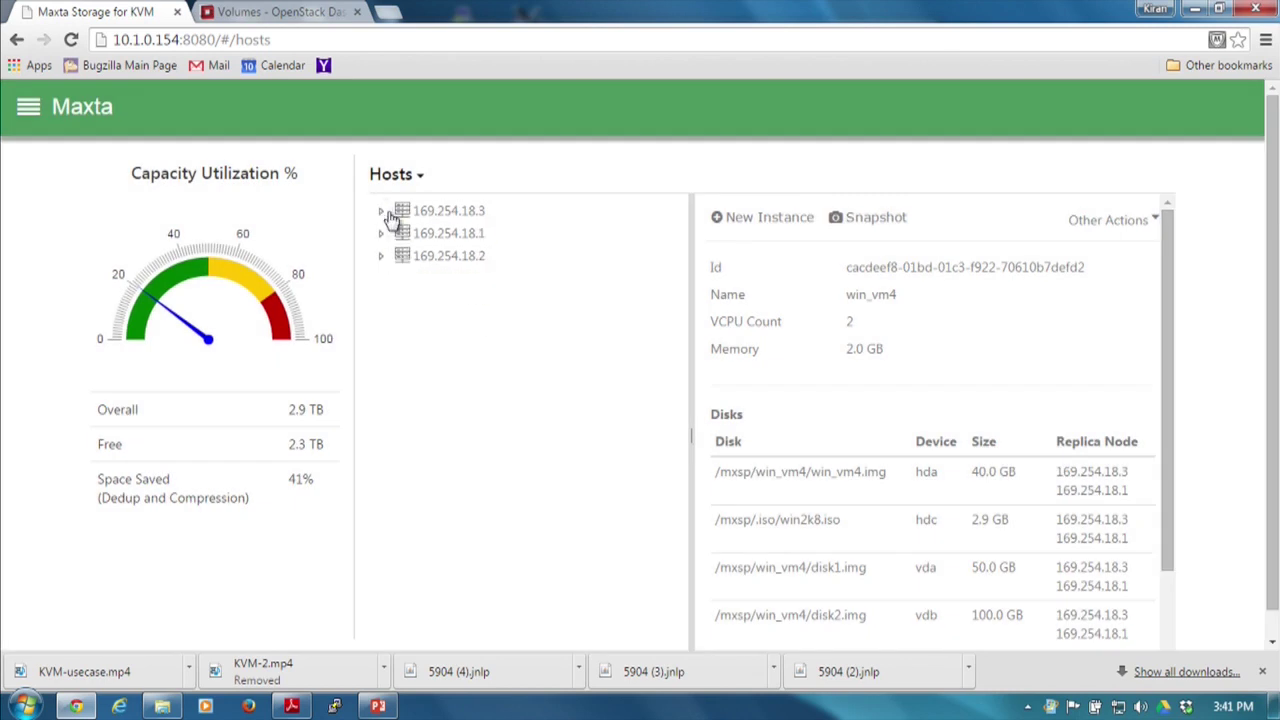
{"action": "left_click", "coordinate": [389, 213]}
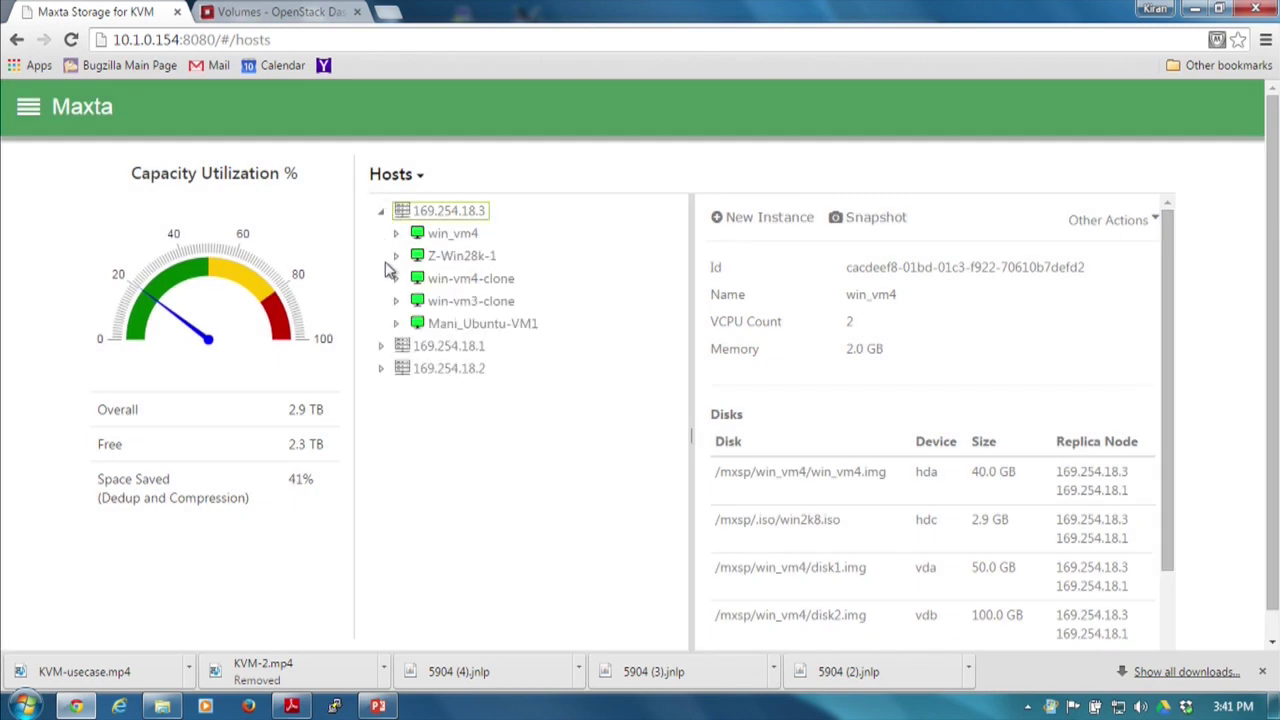
Expand win_vm4's snapshots, select SFD7, and bring up its Clone dialog.
{"action": "left_click", "coordinate": [452, 233]}
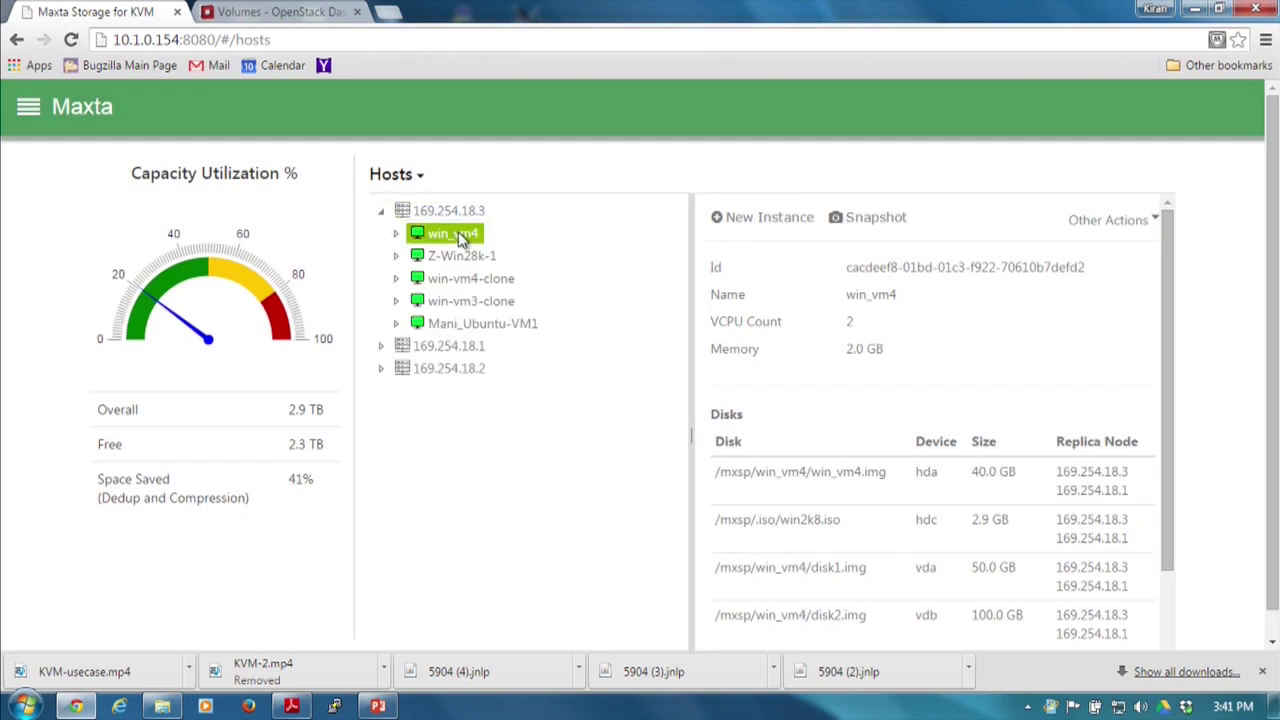
{"action": "left_click", "coordinate": [396, 234]}
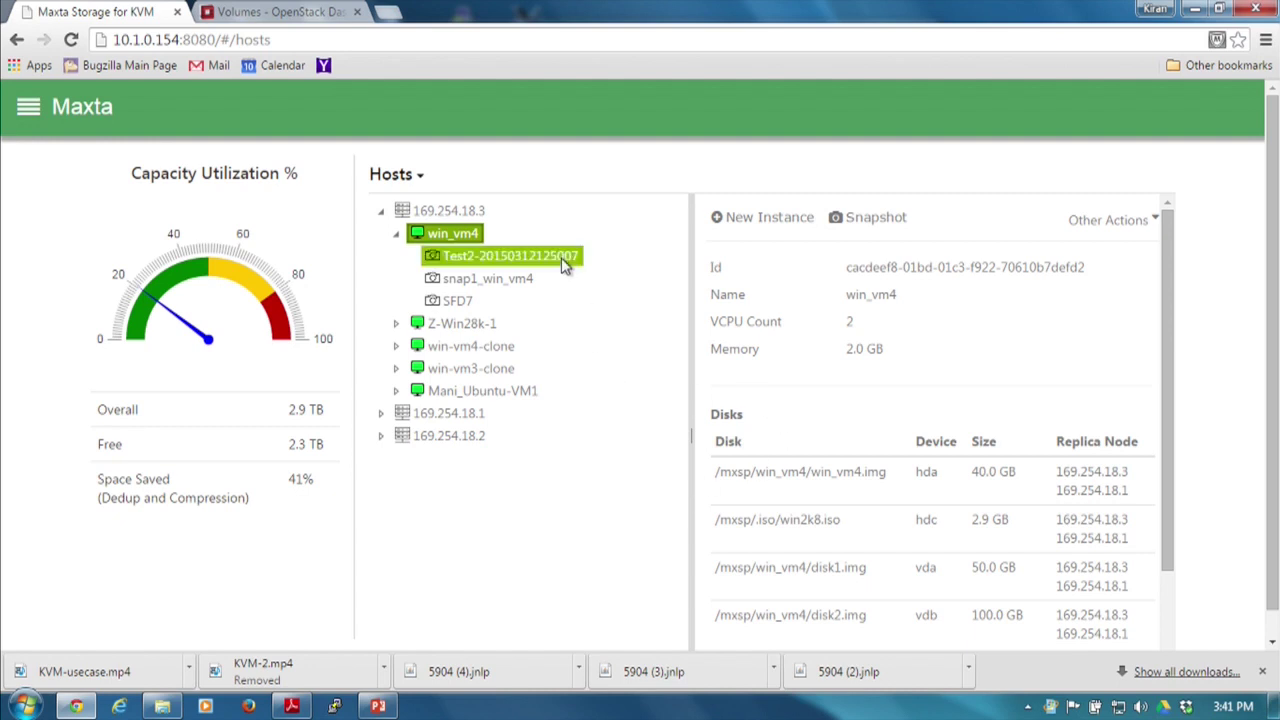
{"action": "left_click", "coordinate": [471, 303]}
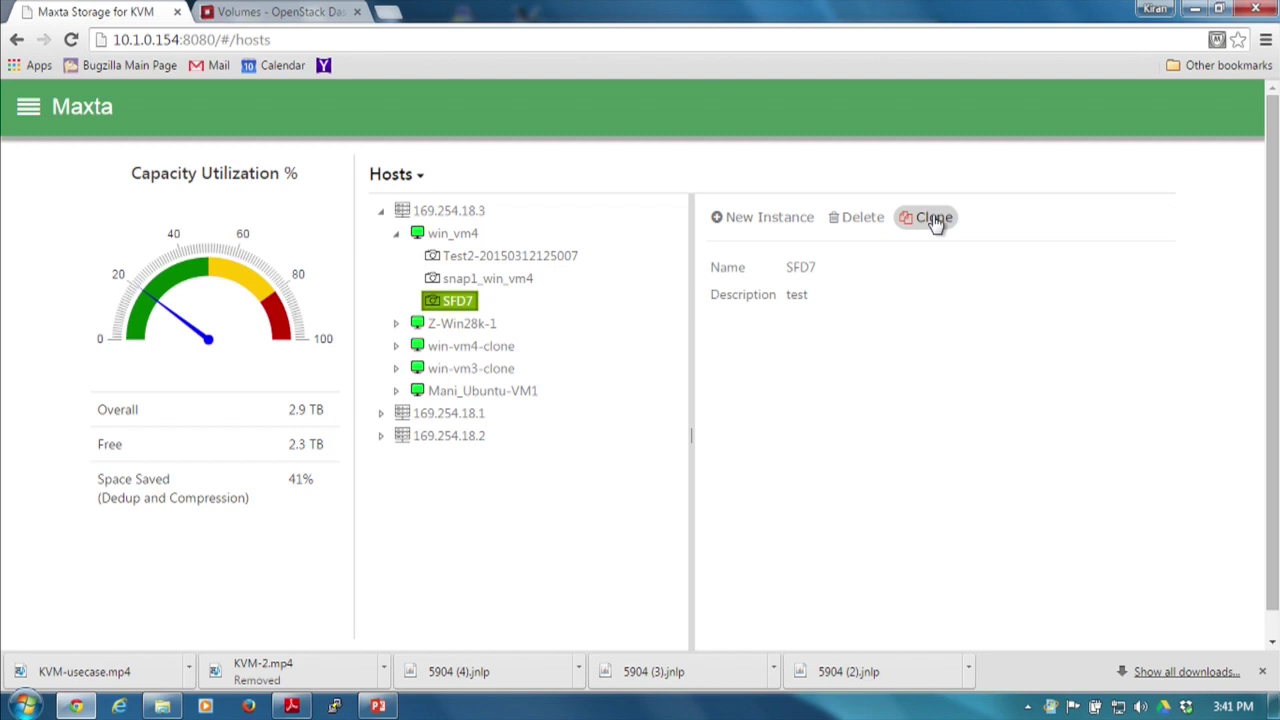
{"action": "left_click", "coordinate": [933, 218]}
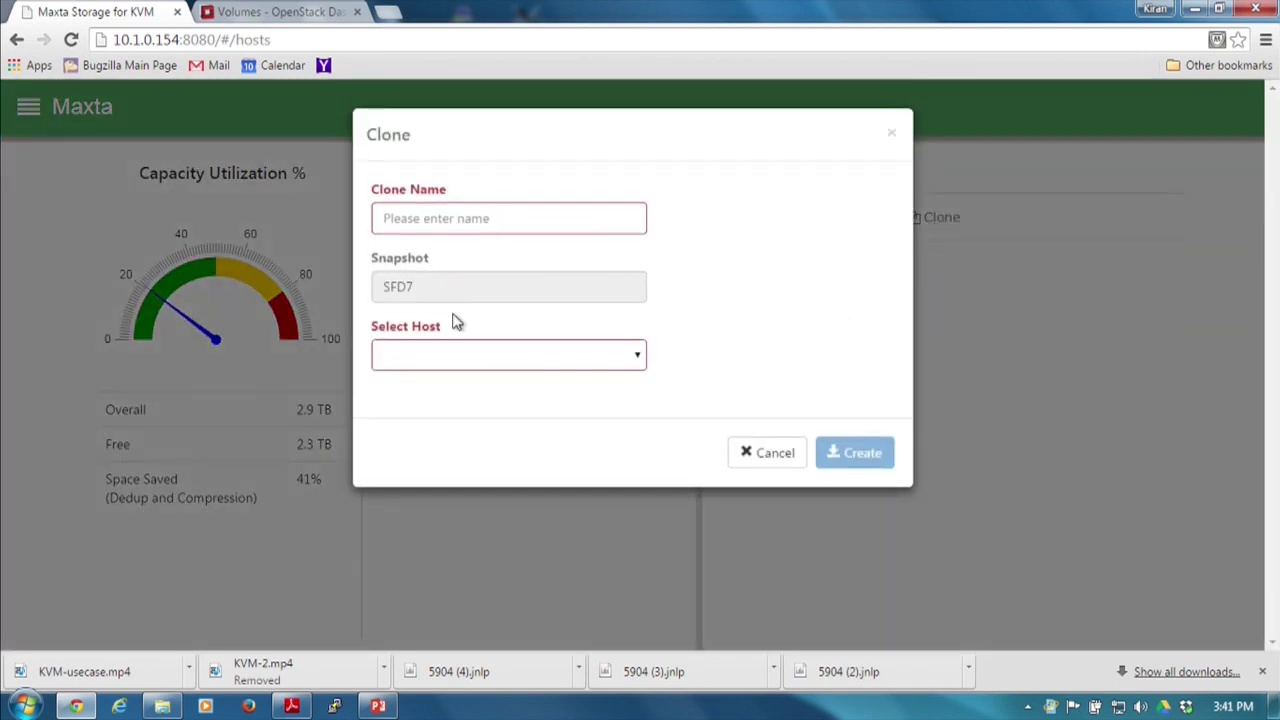
Attempt to clone SFD7 as SFD_Clone on host 169.254.18.3 and dismiss the resulting error.
{"action": "left_click", "coordinate": [448, 219]}
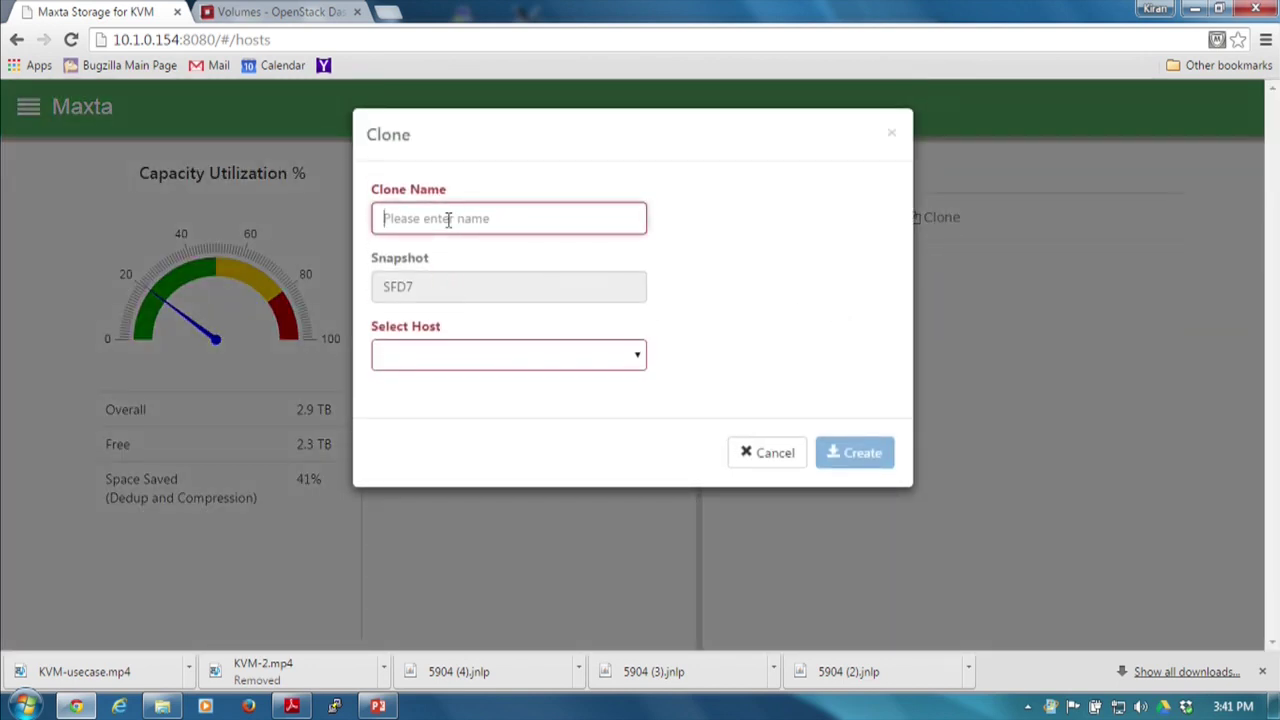
{"action": "type", "text": "SFD_Clone"}
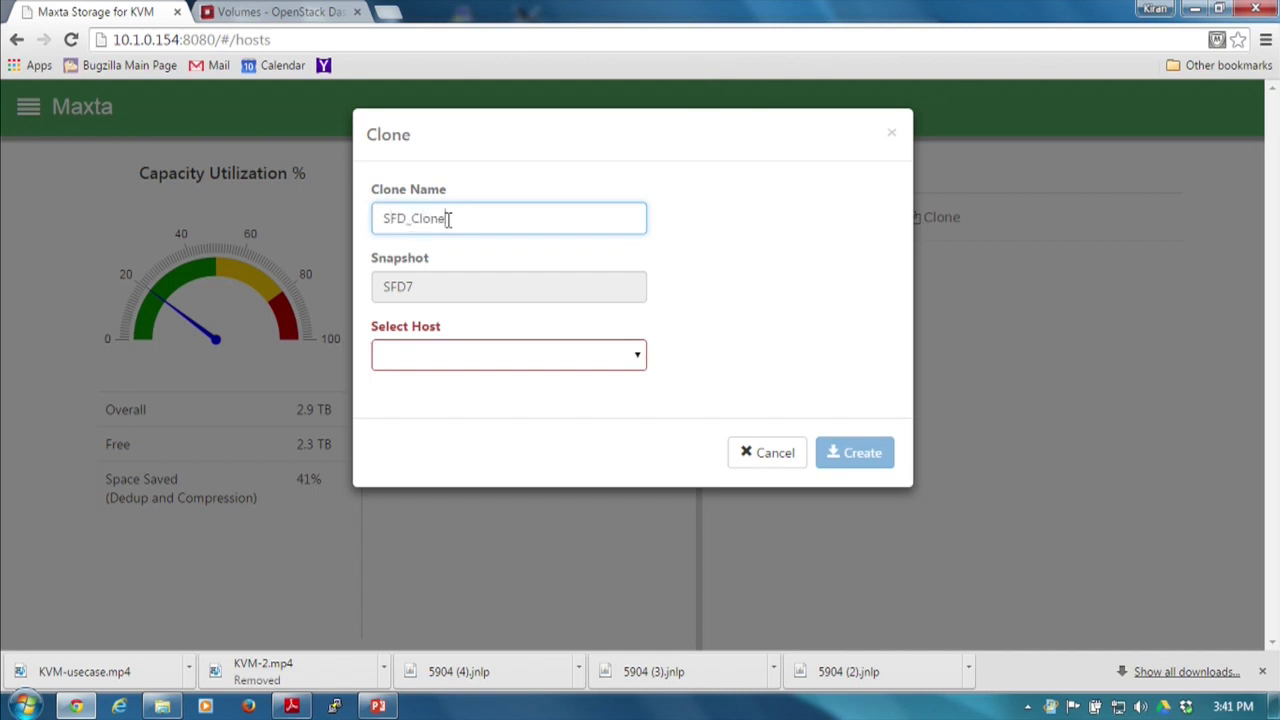
{"action": "left_click", "coordinate": [464, 362]}
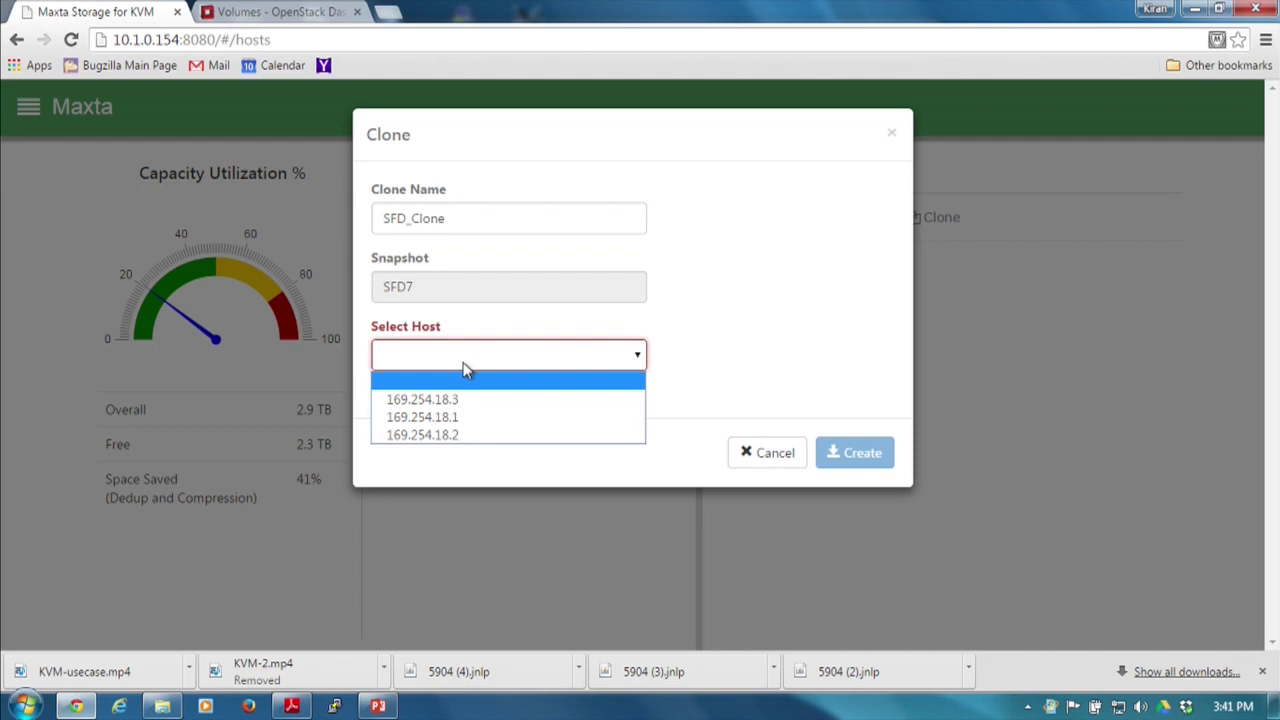
{"action": "left_click", "coordinate": [466, 401]}
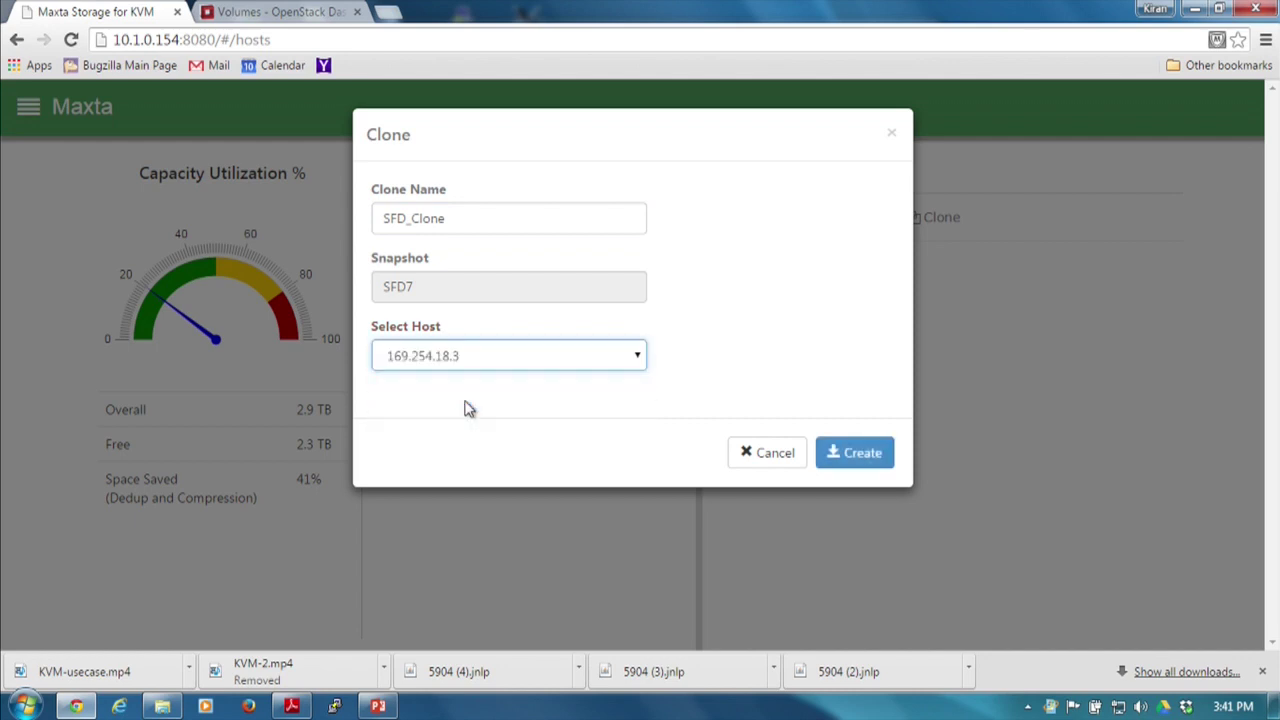
{"action": "left_click", "coordinate": [860, 453]}
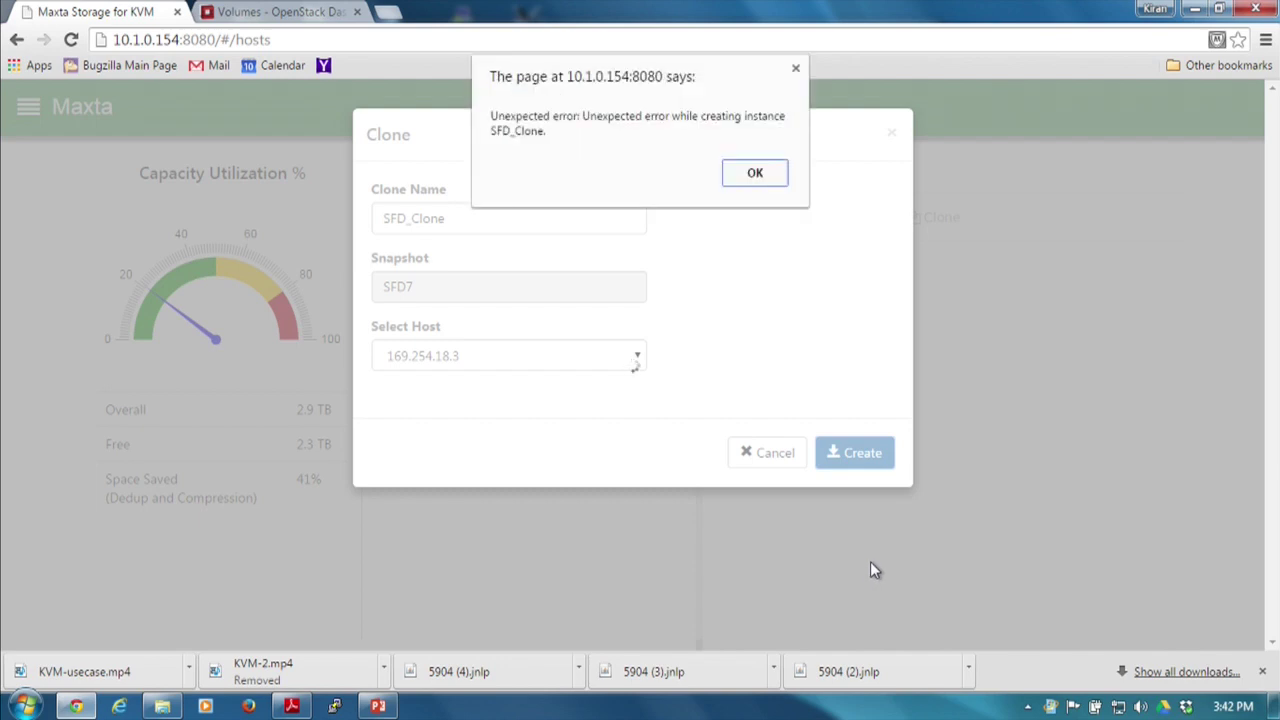
{"action": "left_click", "coordinate": [764, 180]}
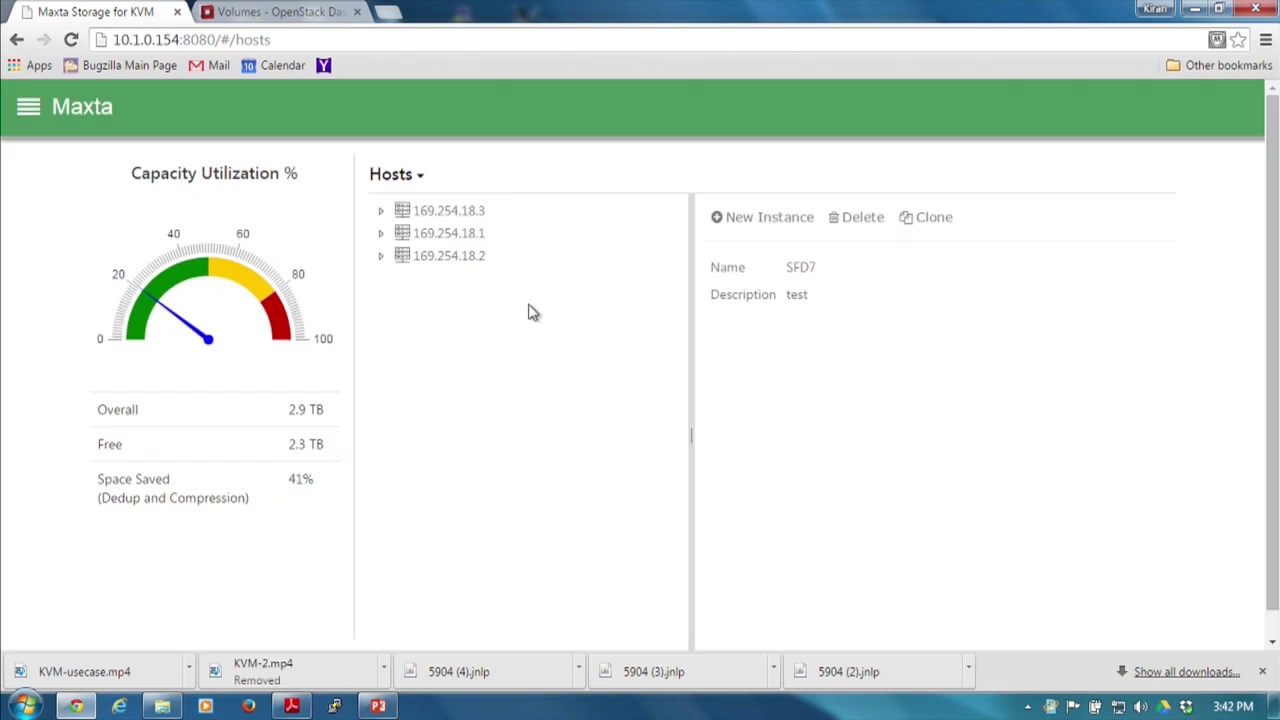
Select clone SFD_Clone2 under host 169.254.18.3, view its actions, then show the host's details.
{"action": "left_click", "coordinate": [384, 214]}
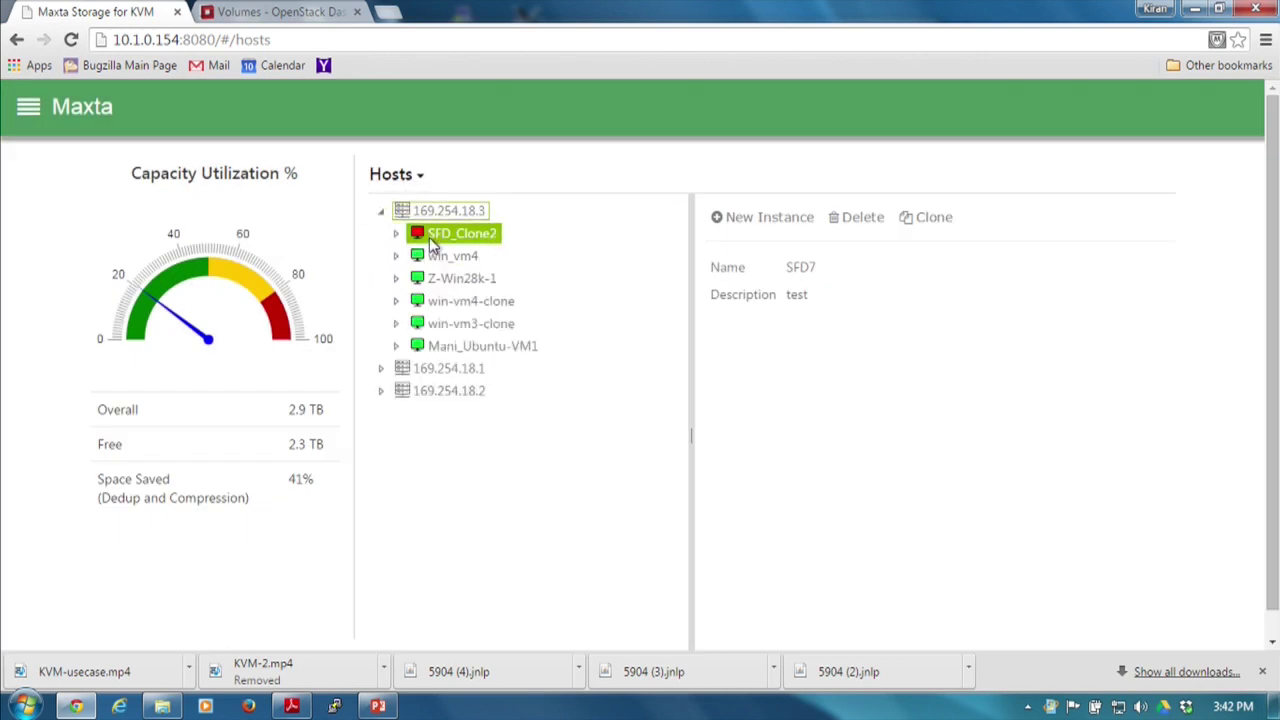
{"action": "left_click", "coordinate": [454, 232]}
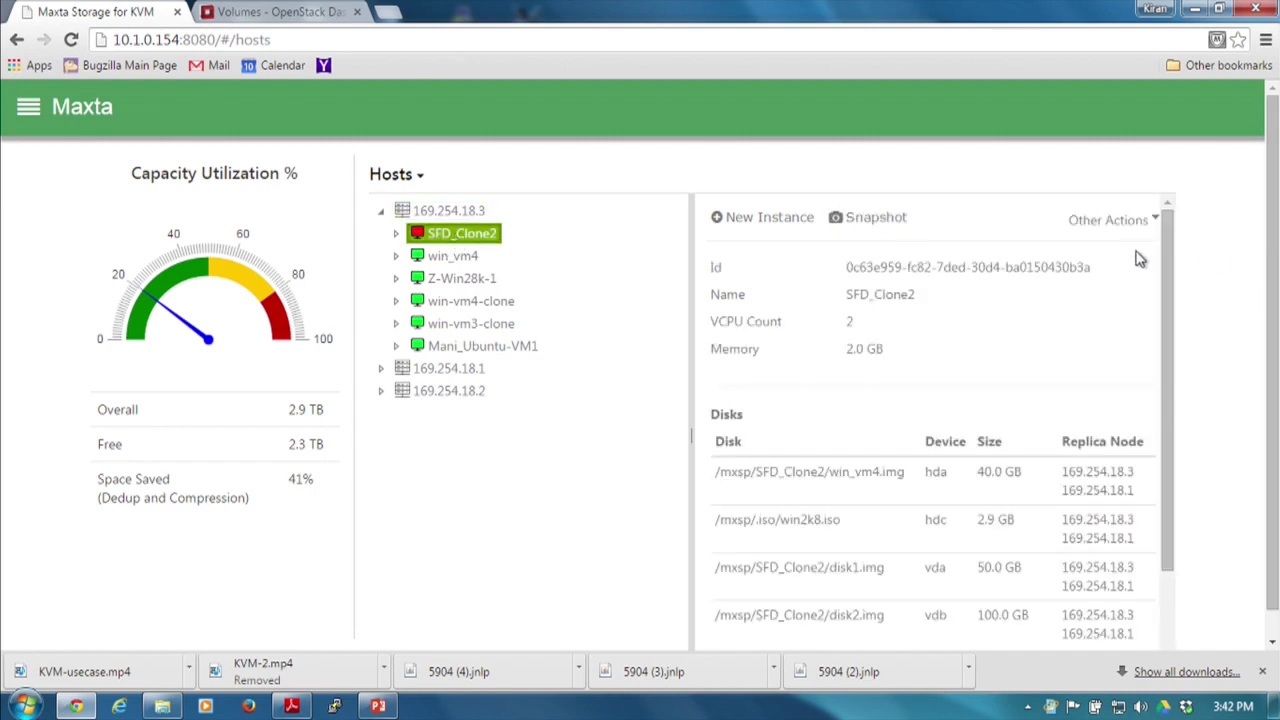
{"action": "left_click", "coordinate": [1130, 222]}
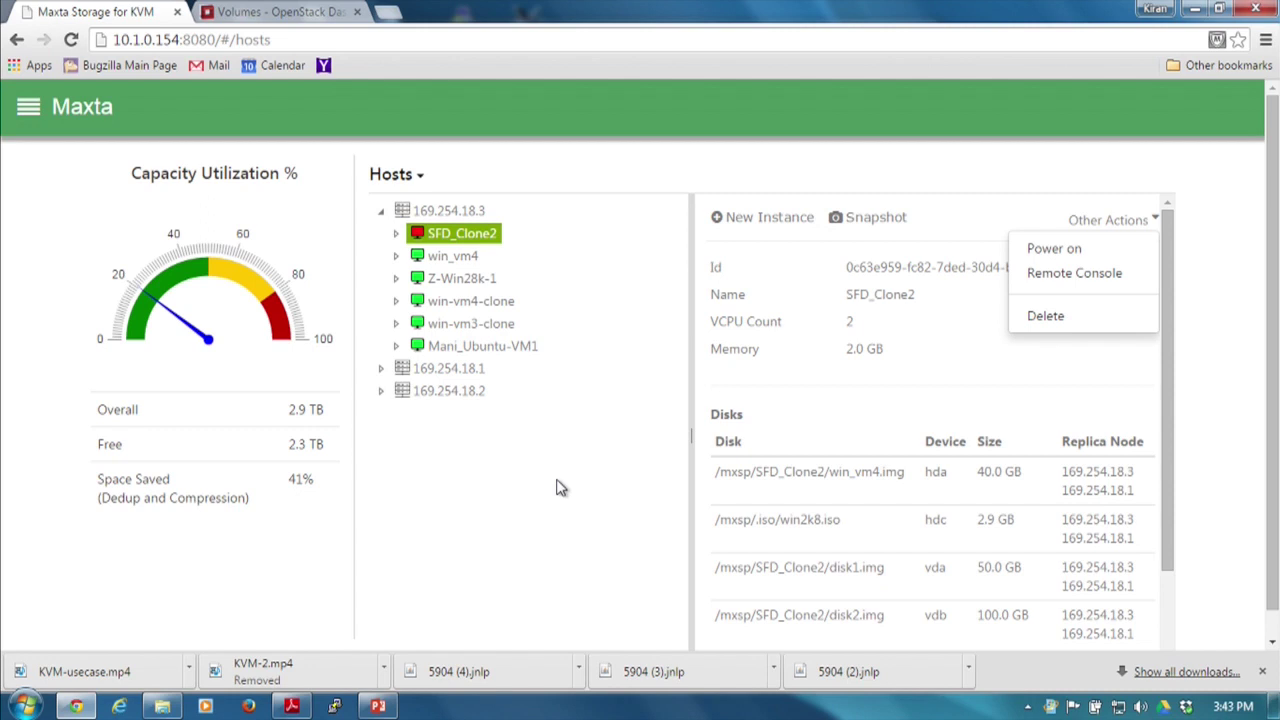
{"action": "left_click", "coordinate": [440, 212]}
Scroll through host 169.254.18.3's hardware and disk details, then expand host 169.254.18.1 and select win_vm4.
{"action": "left_click_drag", "start_coordinate": [1272, 315], "coordinate": [1275, 495]}
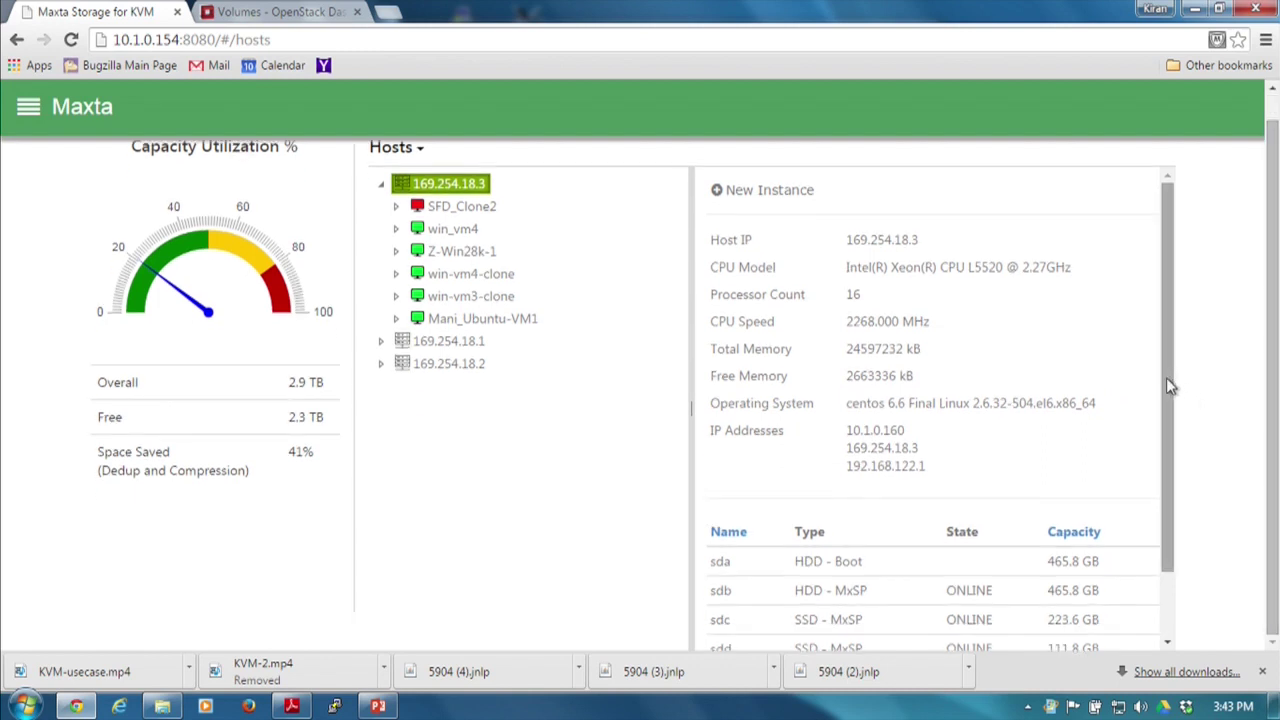
{"action": "left_click_drag", "start_coordinate": [1169, 386], "coordinate": [1157, 529]}
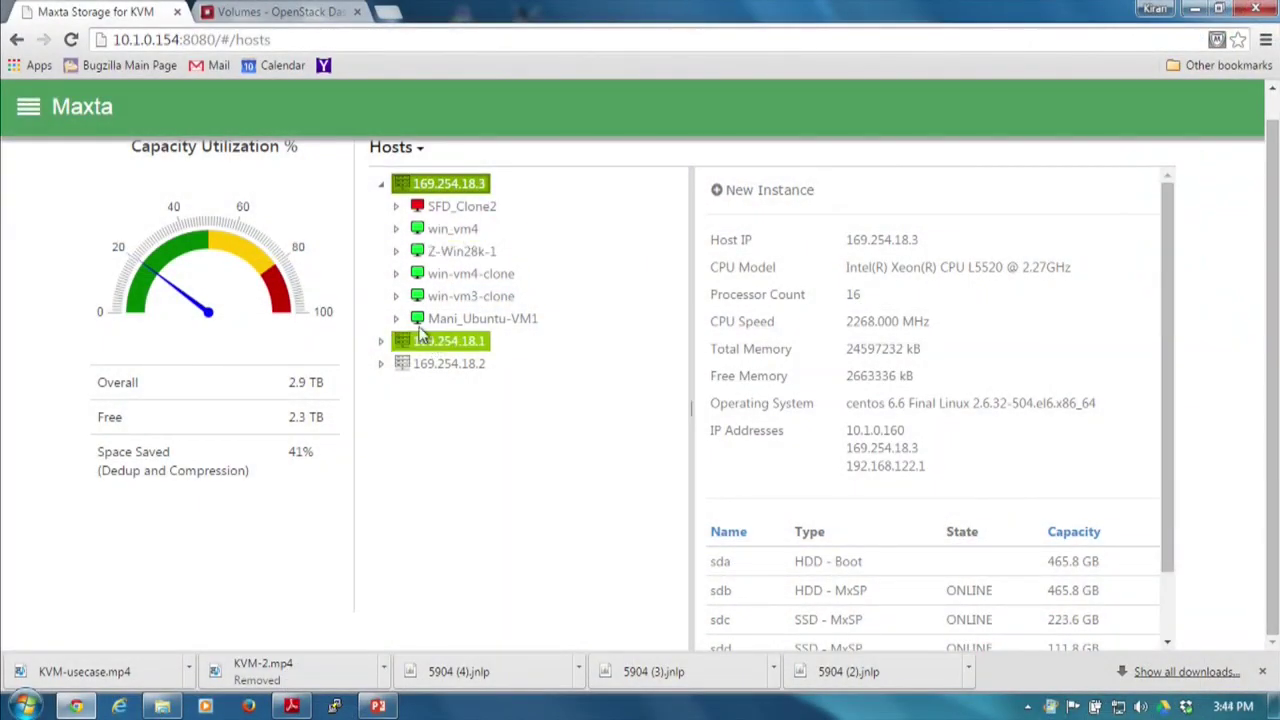
{"action": "left_click", "coordinate": [380, 341]}
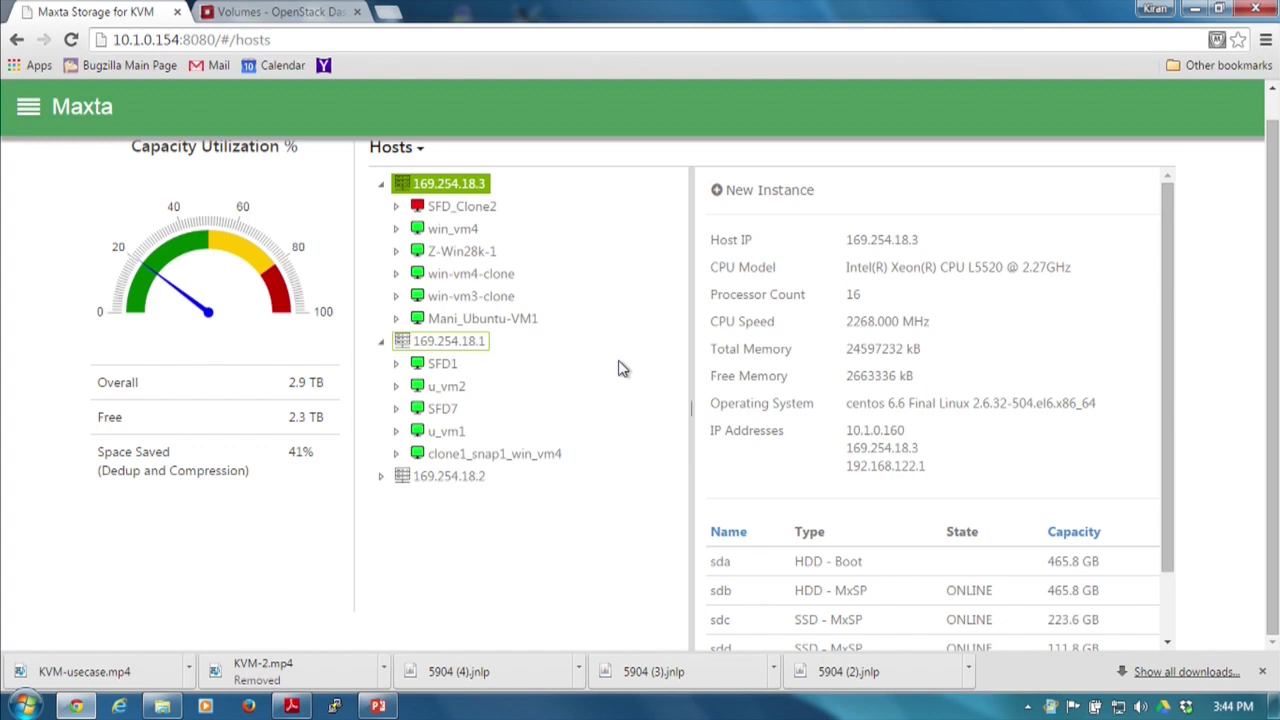
{"action": "left_click", "coordinate": [455, 230]}
Live-migrate win_vm4 to host 169.254.18.1, supplying the destination host's username and password.
{"action": "left_click", "coordinate": [1153, 195]}
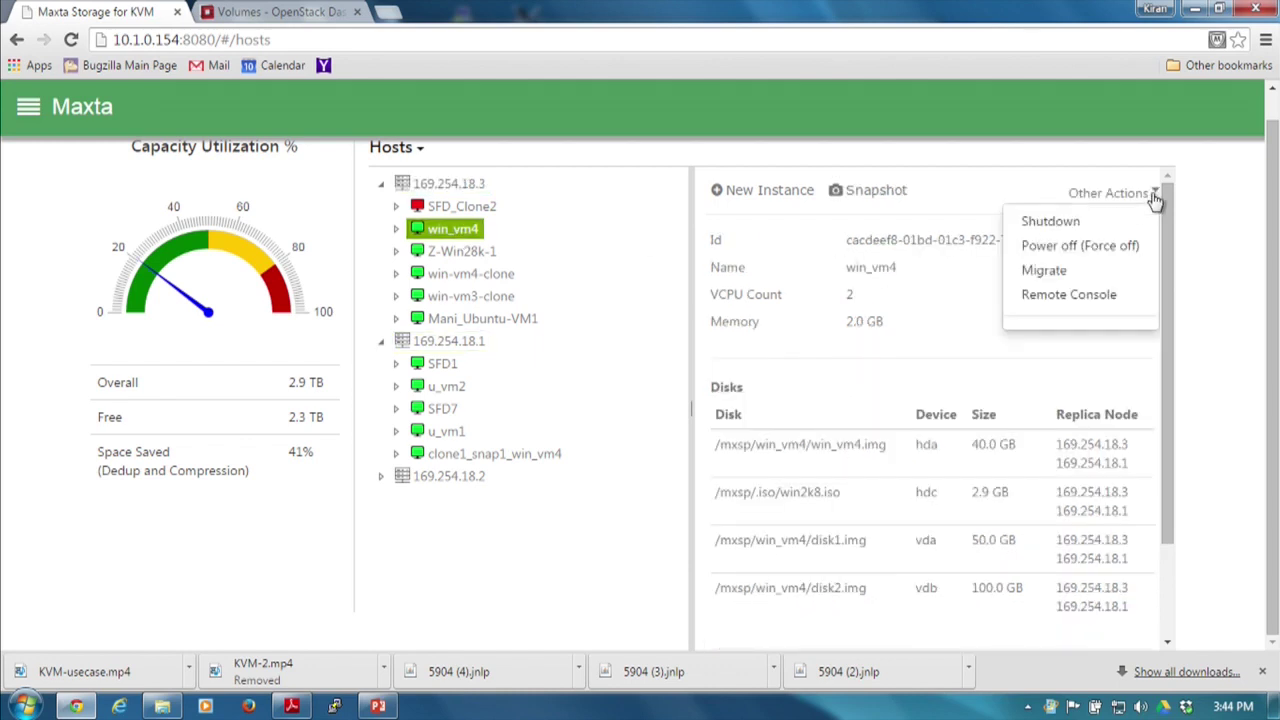
{"action": "left_click", "coordinate": [1102, 274]}
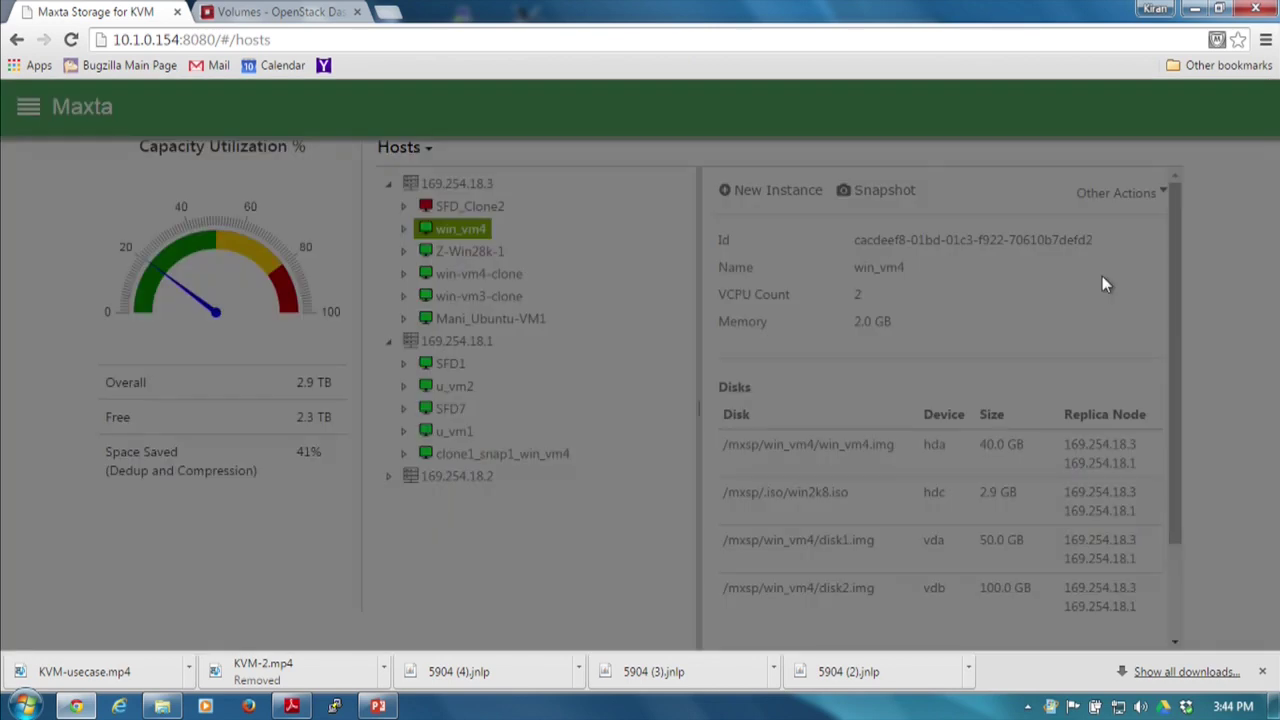
{"action": "left_click", "coordinate": [425, 360]}
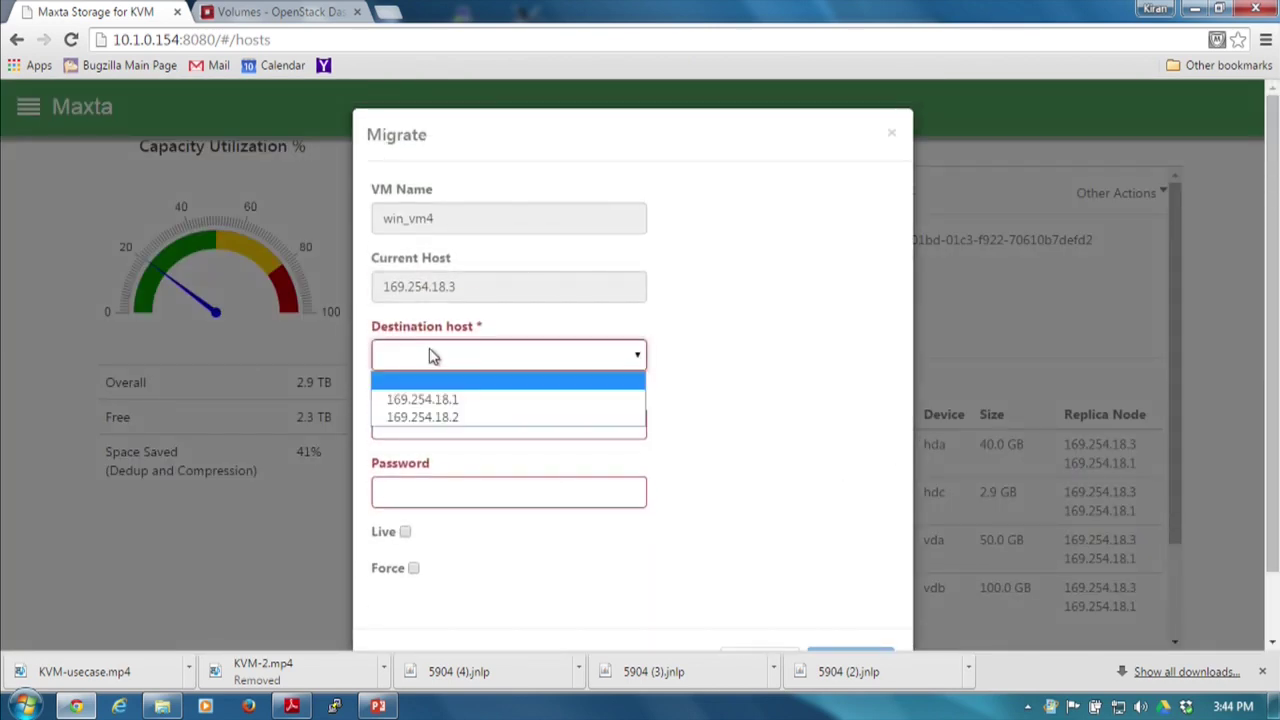
{"action": "left_click", "coordinate": [443, 399]}
{"action": "left_click", "coordinate": [445, 415]}
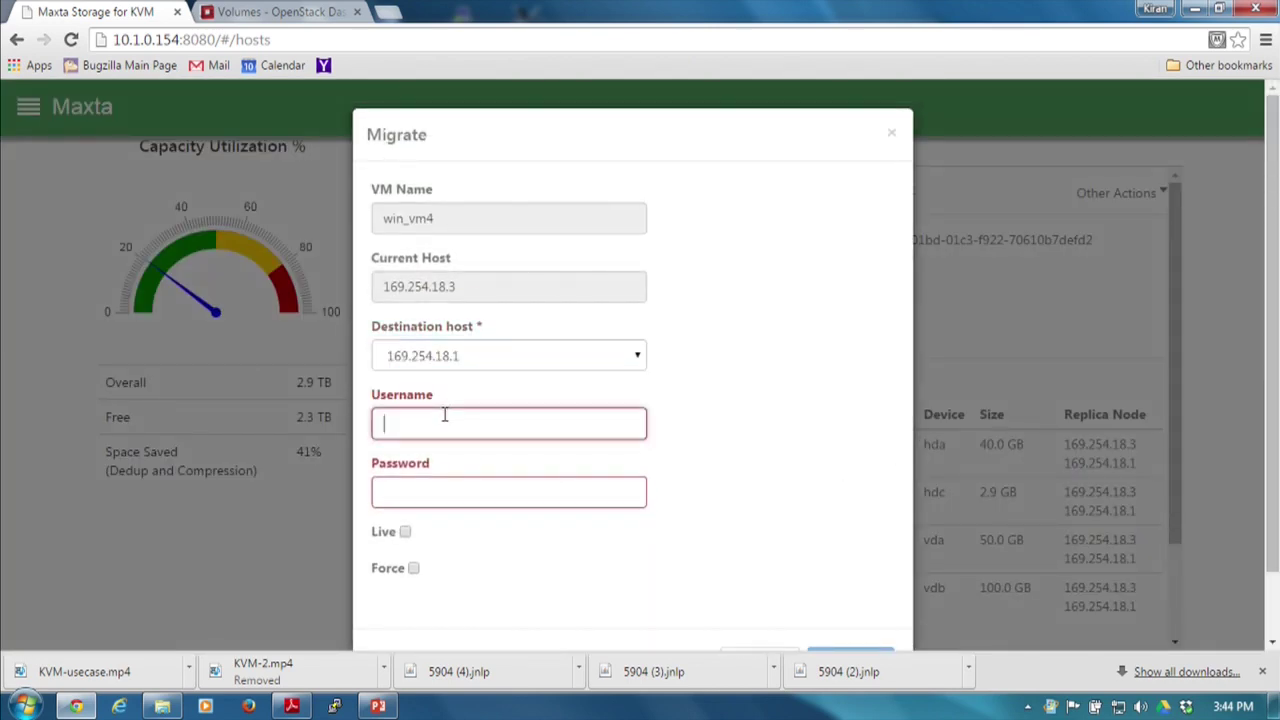
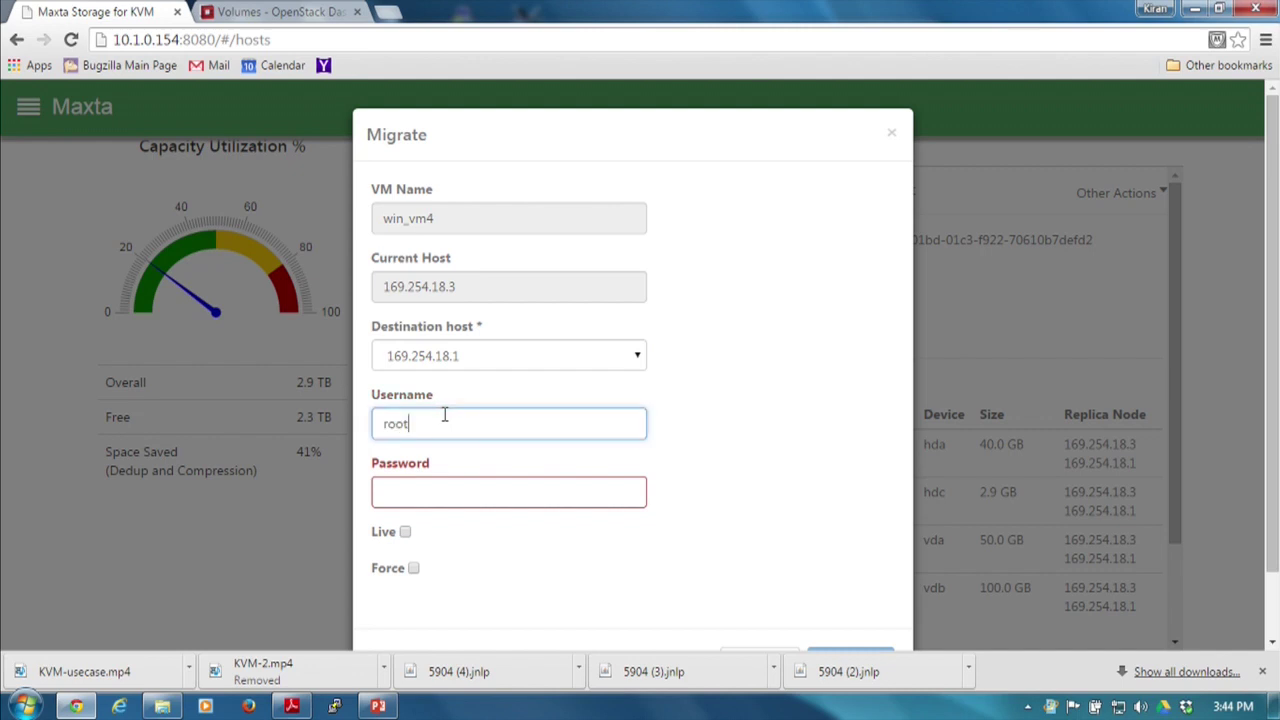
{"action": "key", "text": "Tab"}
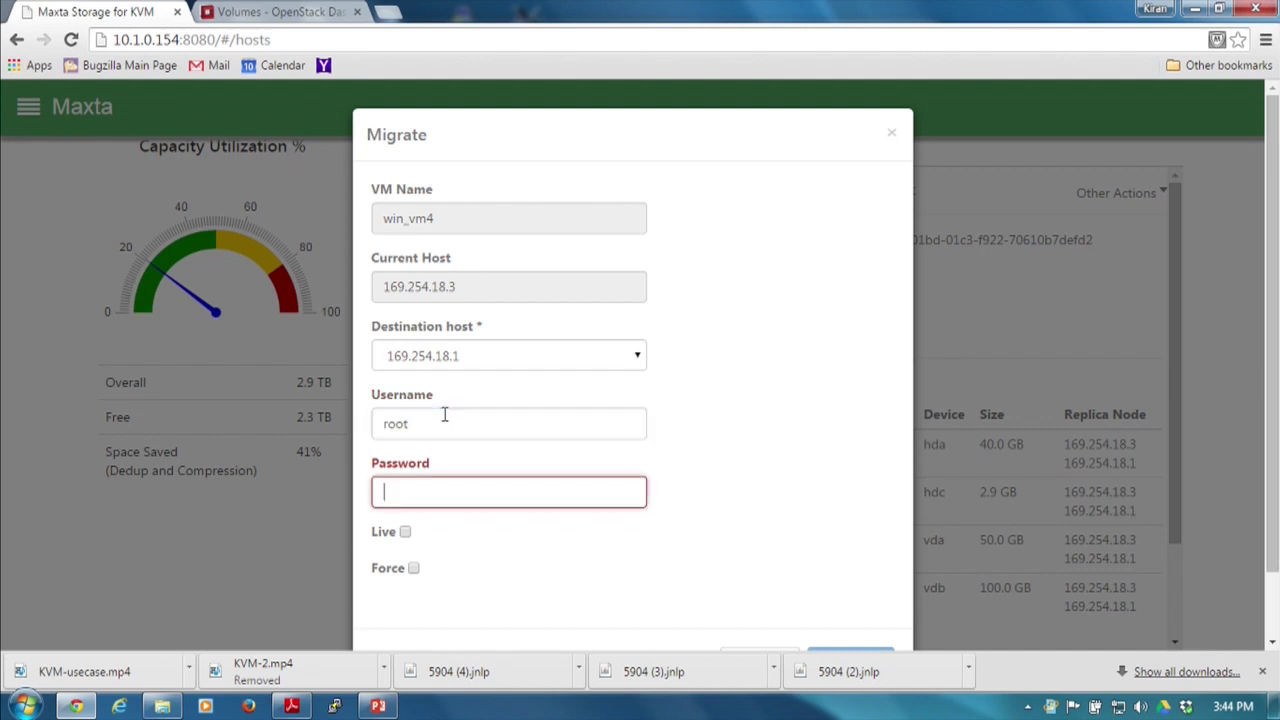
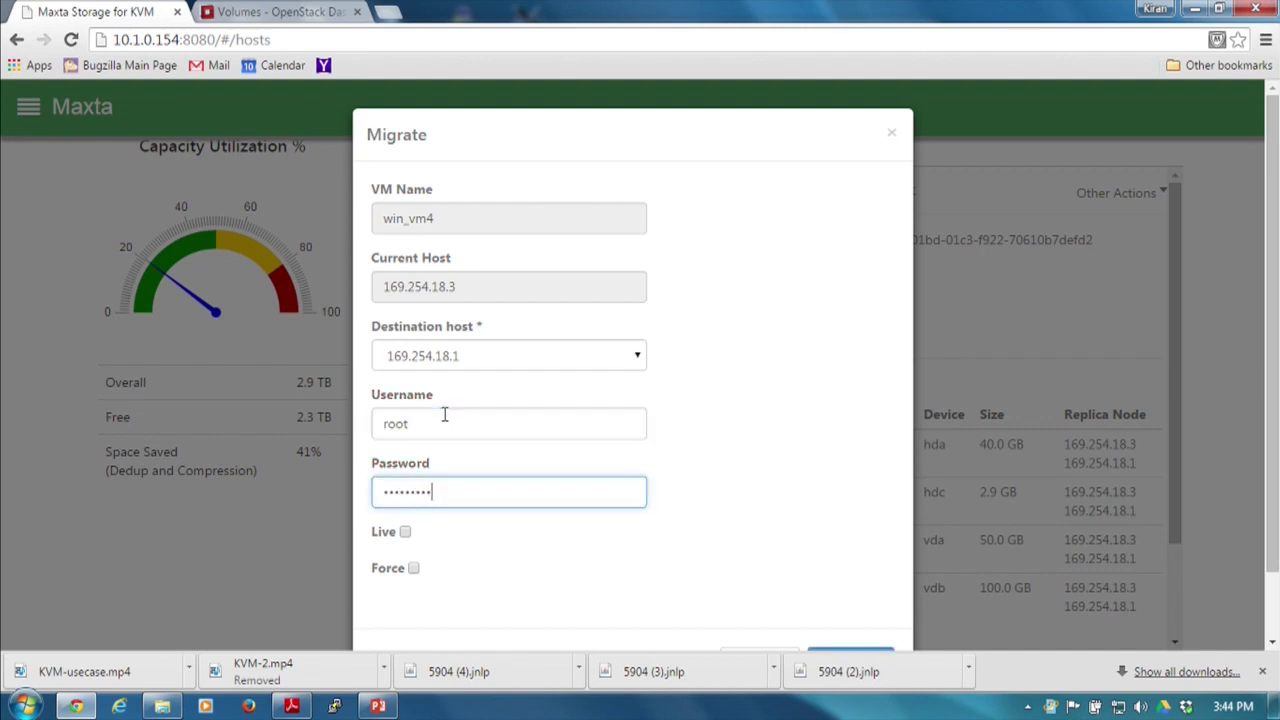
{"action": "left_click", "coordinate": [405, 534]}
{"action": "scroll", "coordinate": [1242, 519], "scroll_direction": "down", "scroll_amount": 1}
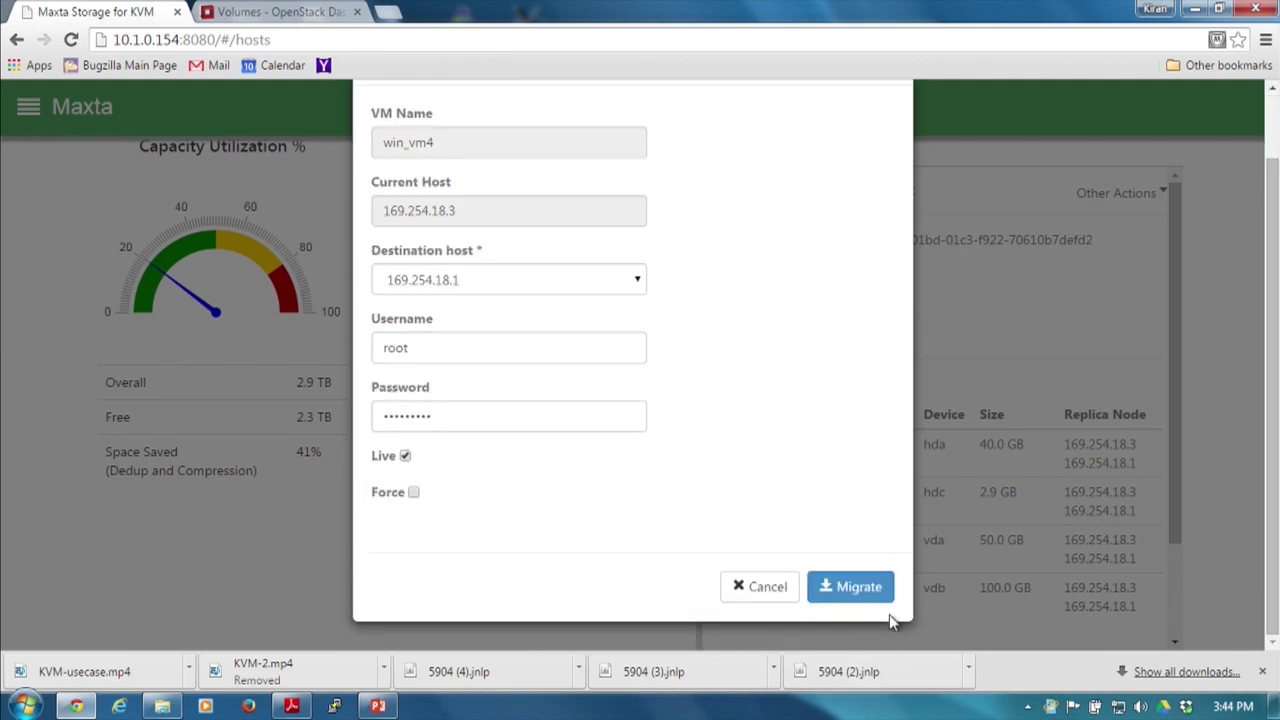
{"action": "left_click", "coordinate": [848, 580]}
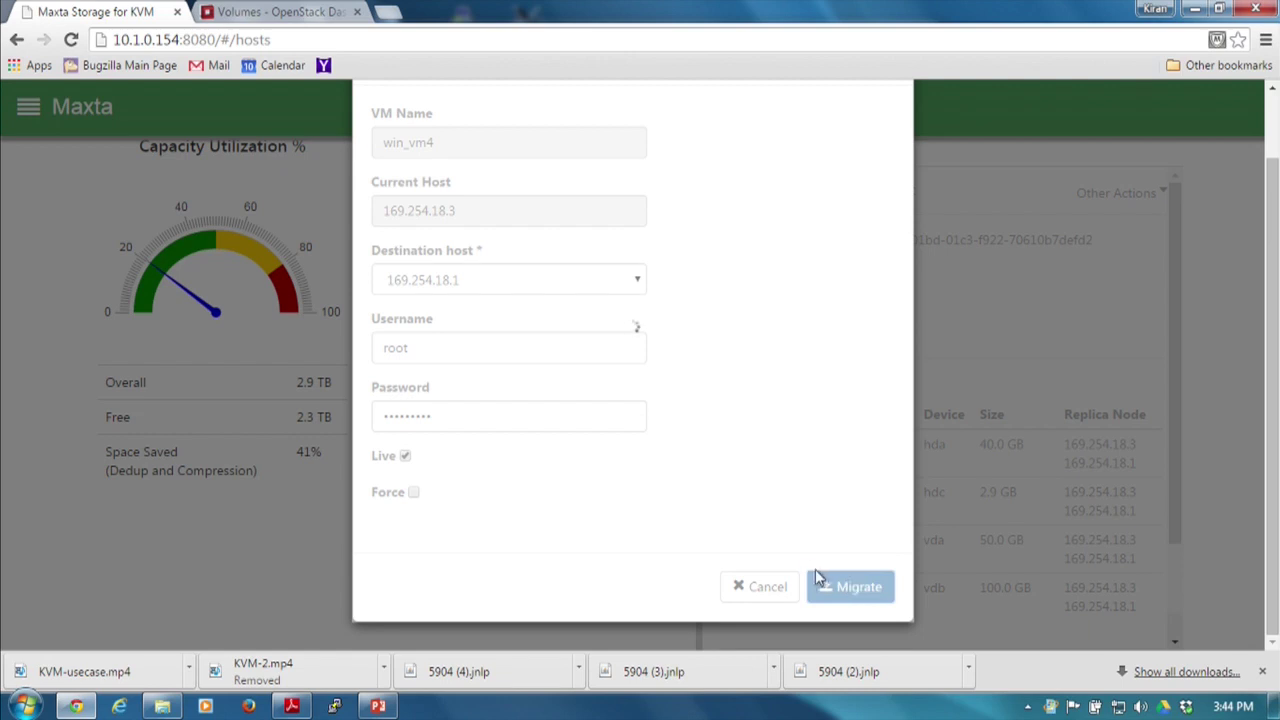
Check the Maxta migration progress, then return to the OpenStack Volume Snapshots page.
{"action": "left_click", "coordinate": [307, 14]}
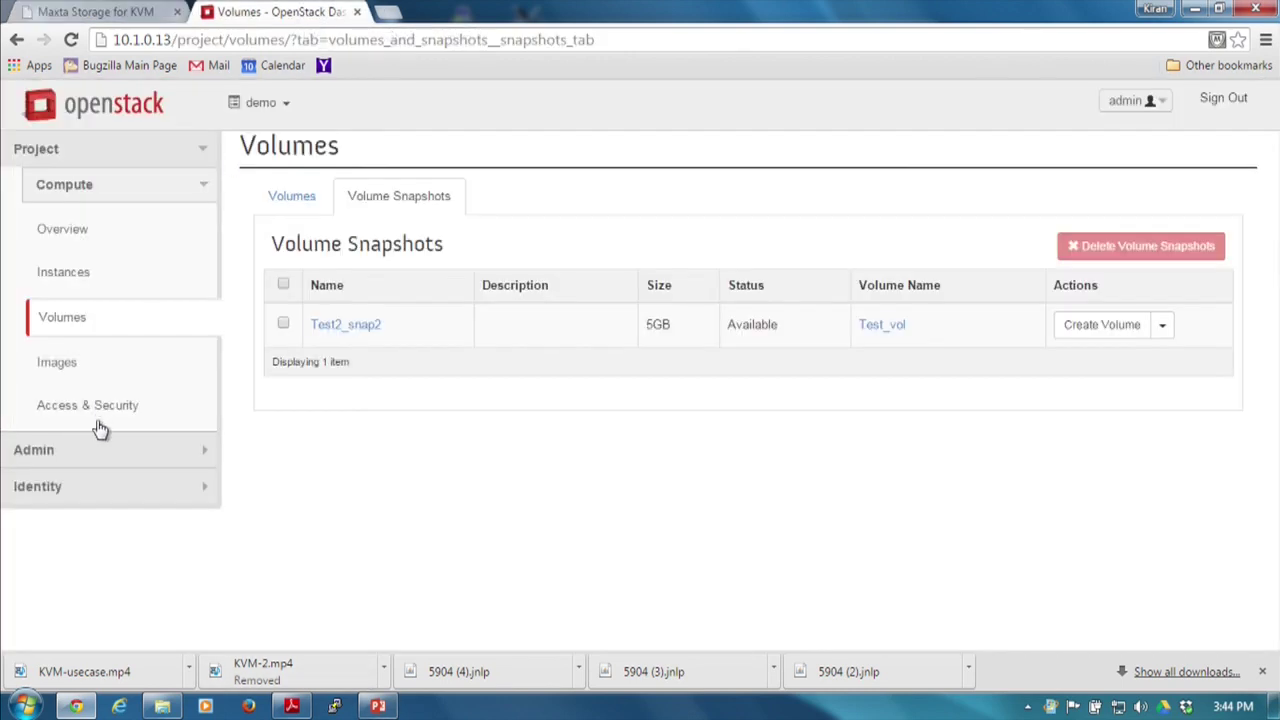
{"action": "left_click", "coordinate": [147, 8]}
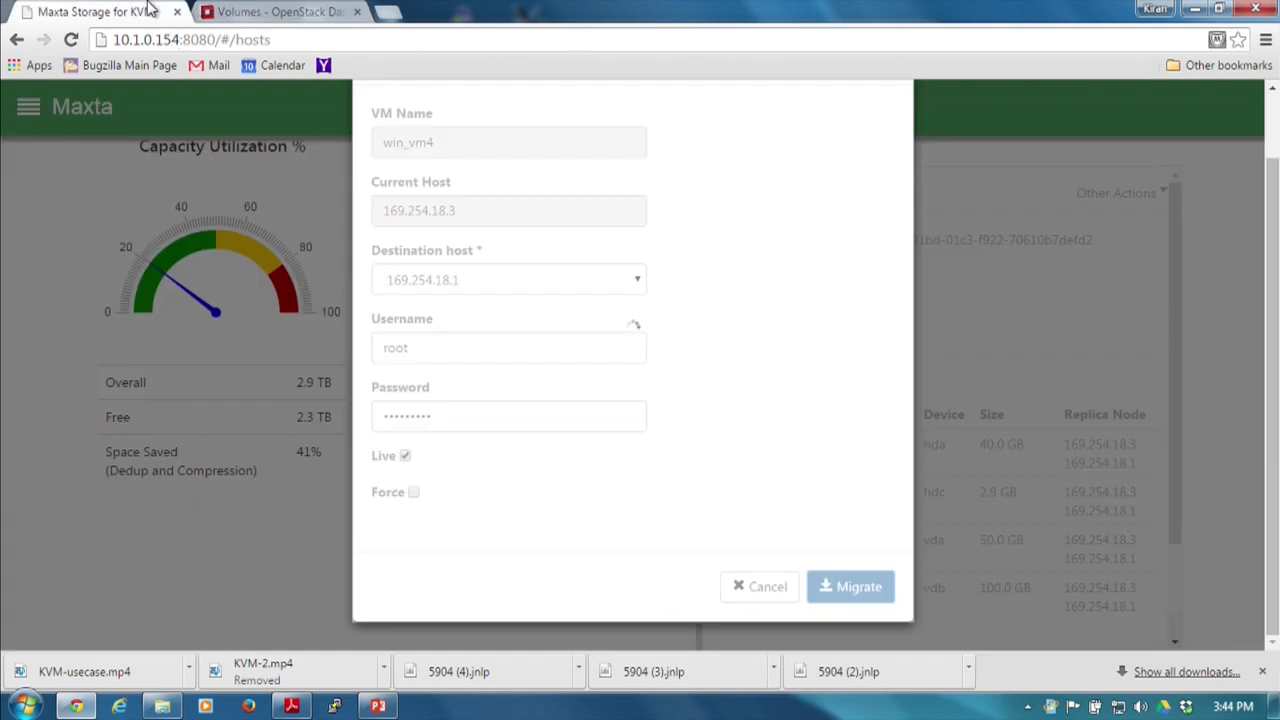
{"action": "left_click", "coordinate": [286, 12]}
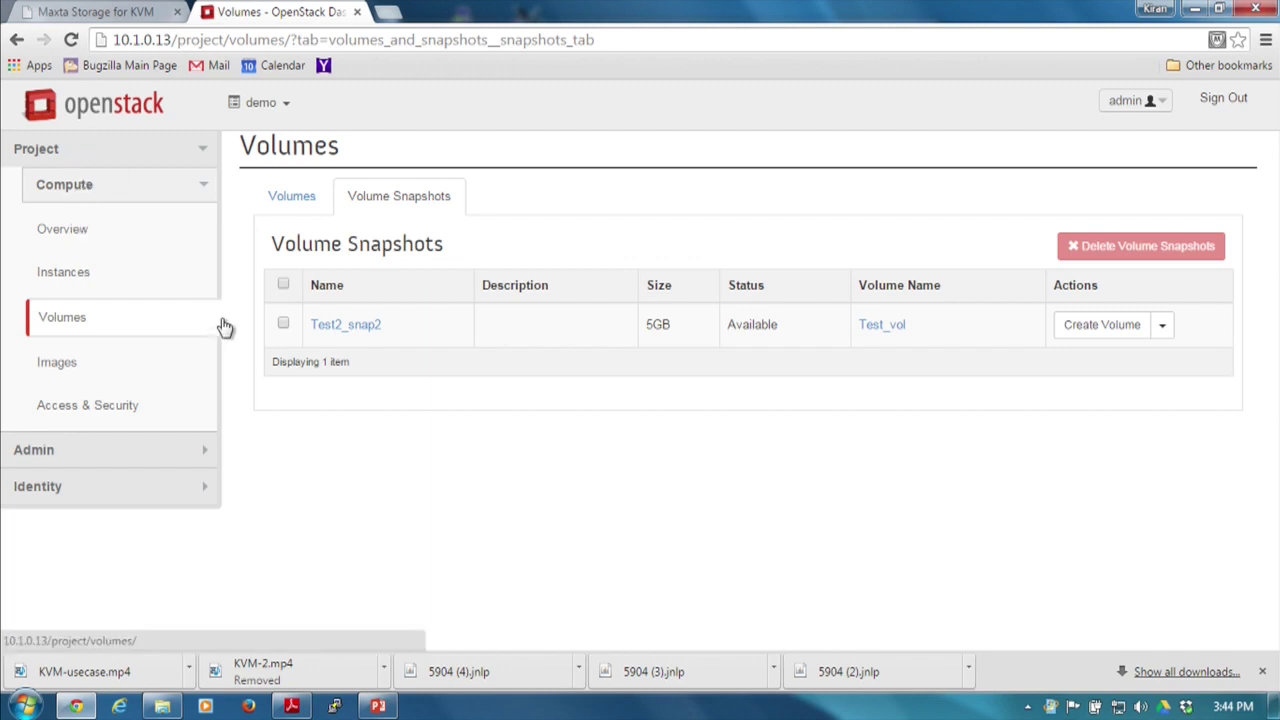
From Instances, sign in to Horizon as the saved admin user with the account password.
{"action": "left_click", "coordinate": [50, 272]}
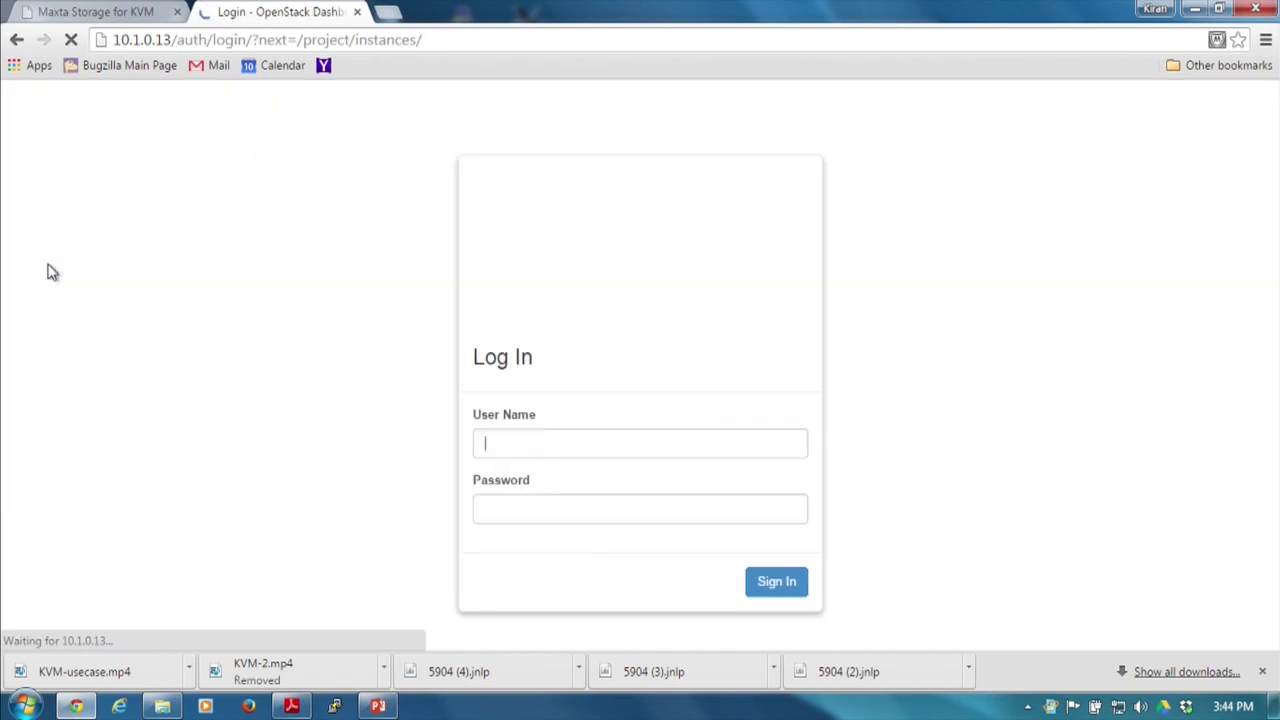
{"action": "left_click", "coordinate": [507, 440]}
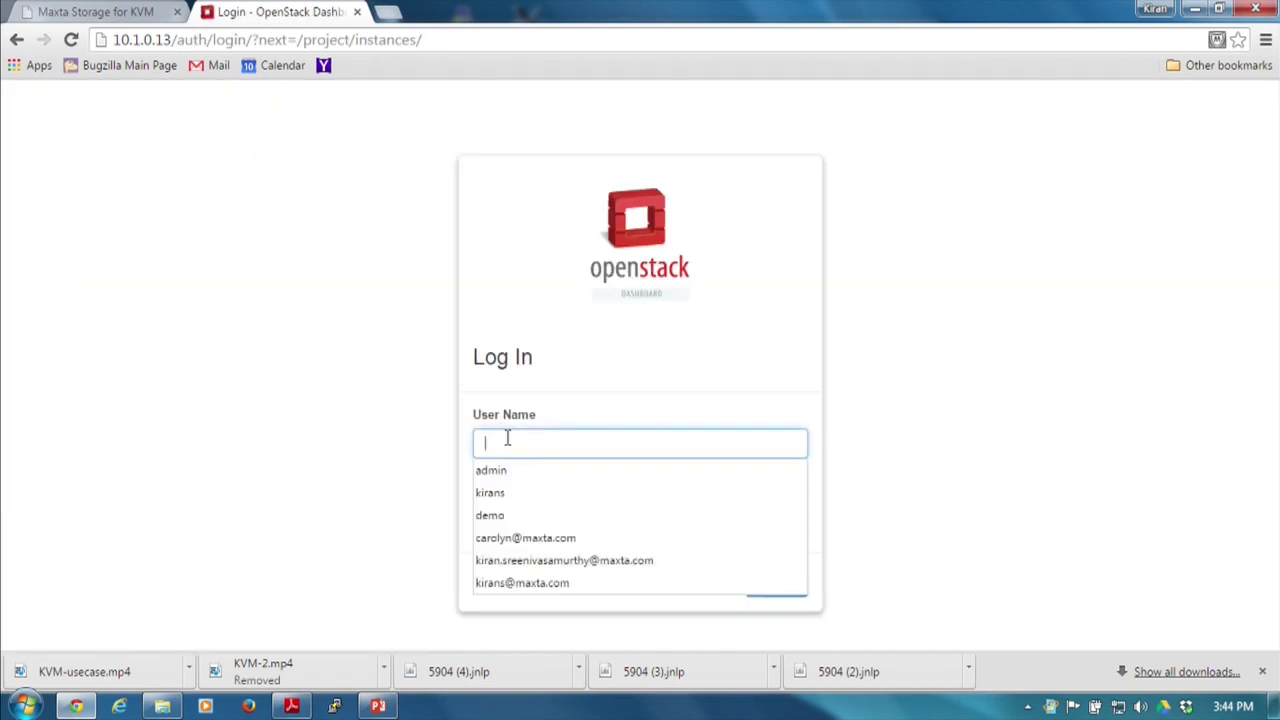
{"action": "left_click", "coordinate": [511, 478]}
{"action": "left_click", "coordinate": [555, 519]}
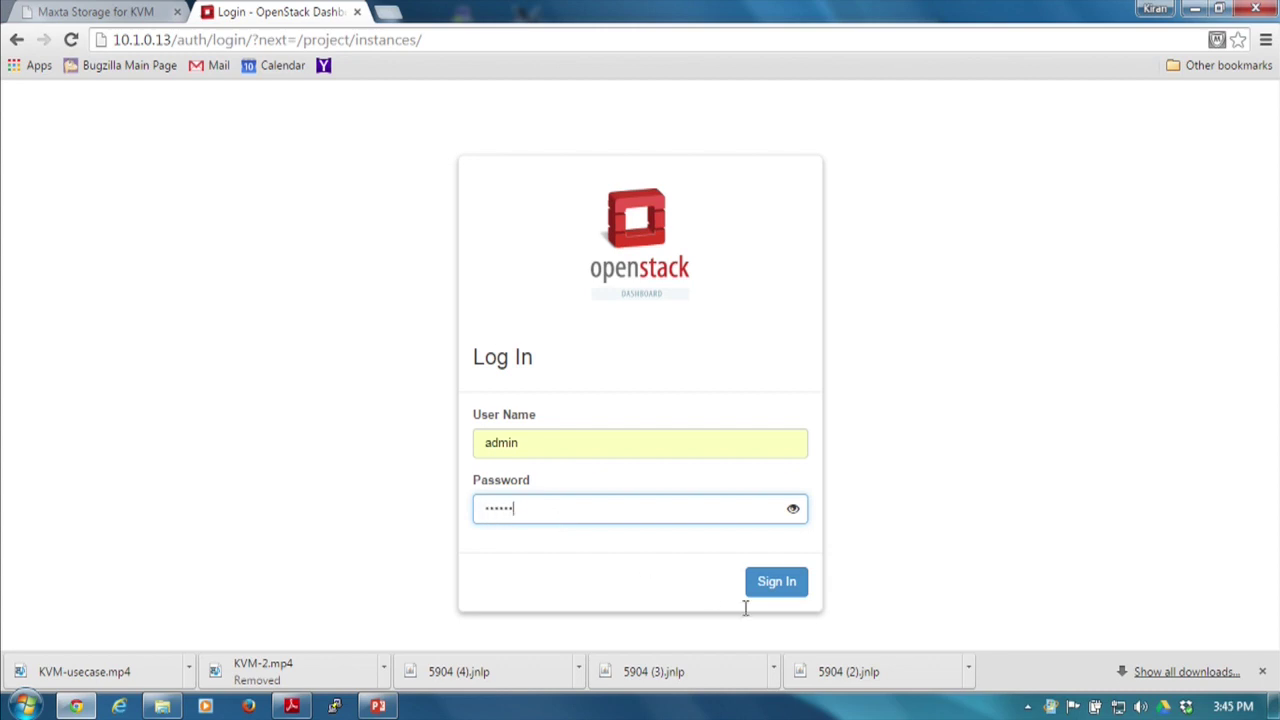
{"action": "type", "text": "***"}
{"action": "left_click", "coordinate": [771, 588]}
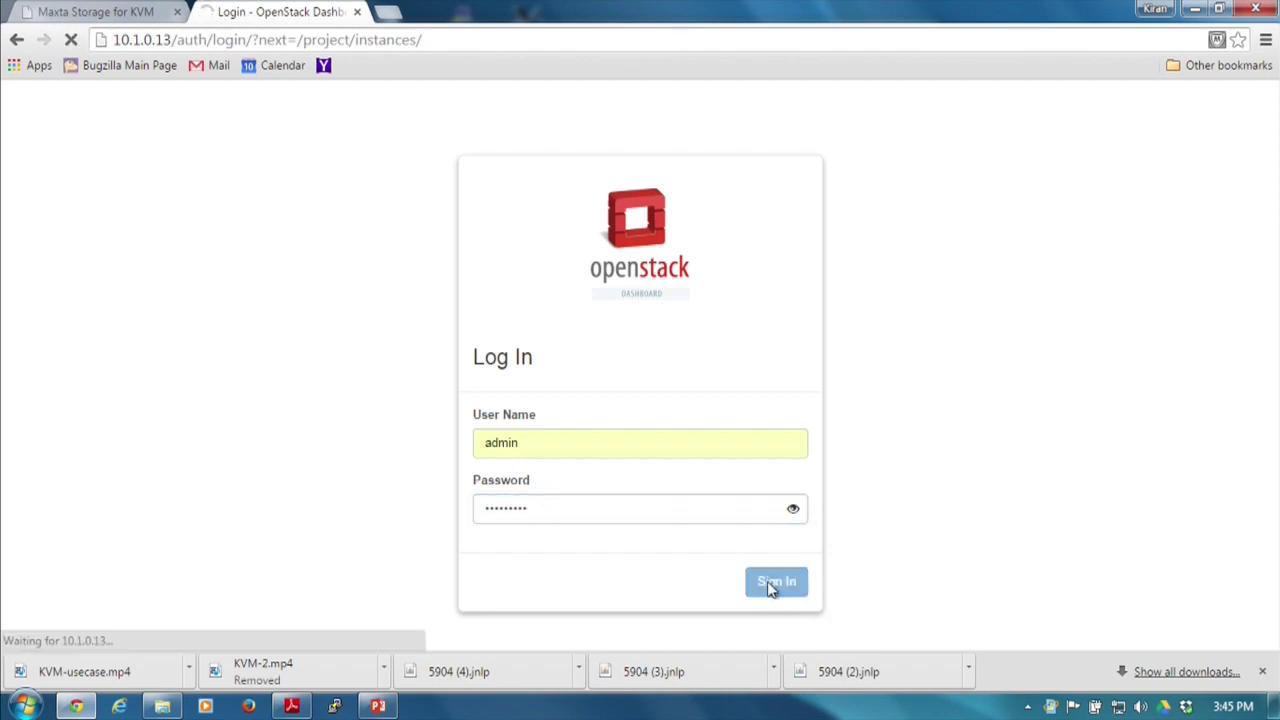